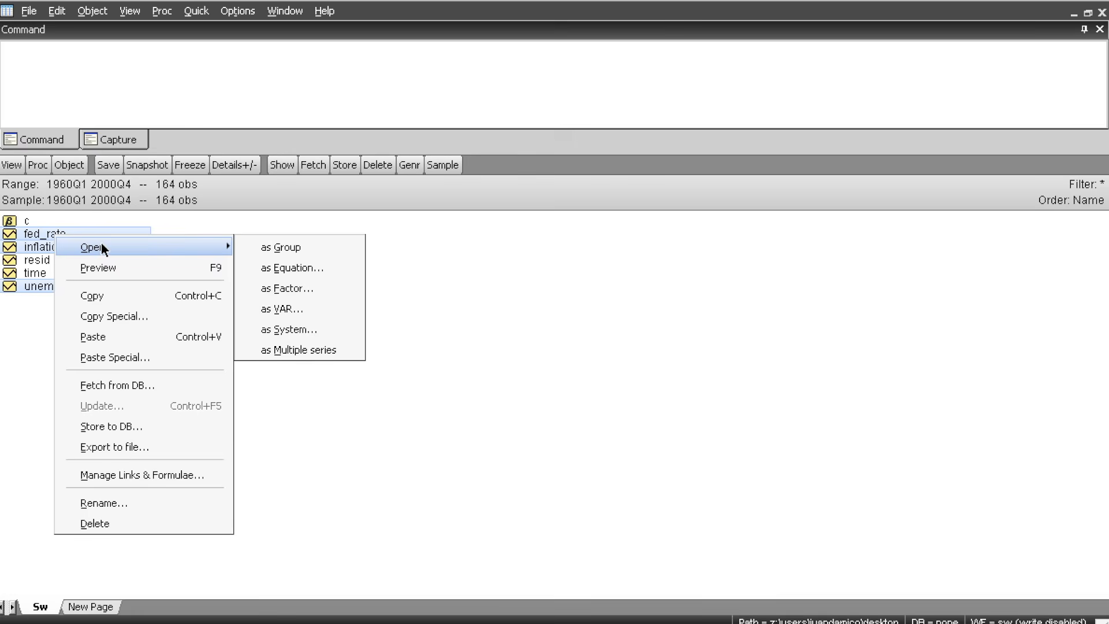
Step: Estimate a standard VAR of inflation, unemployment and fed_rate with lag intervals 1 2, constant c and sample 1960q1 2000q4
left_click(288, 309)
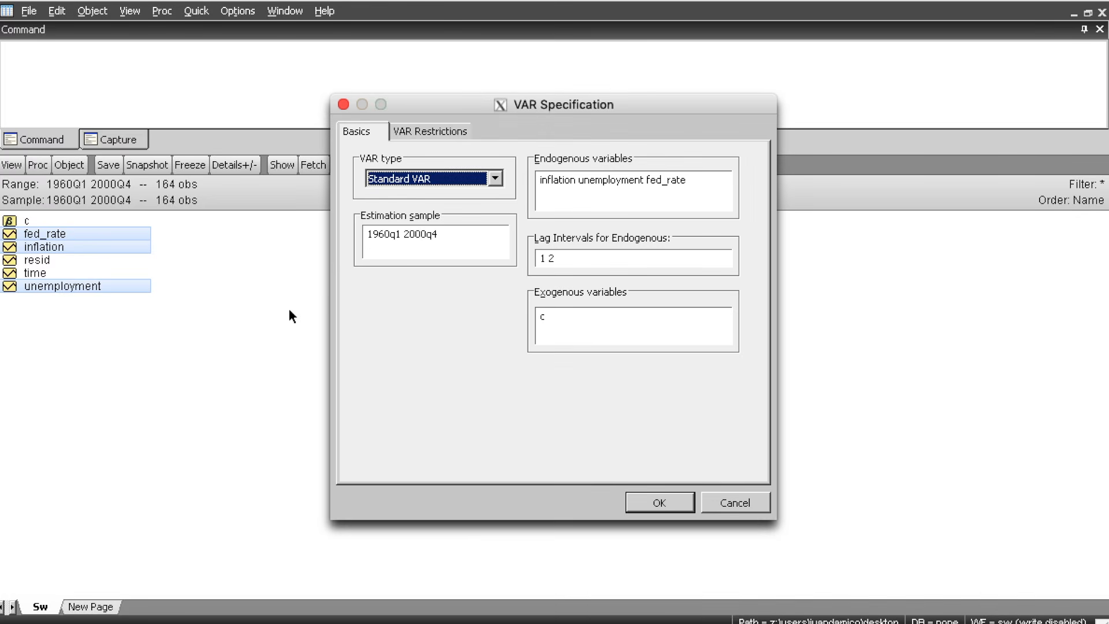
left_click(441, 245)
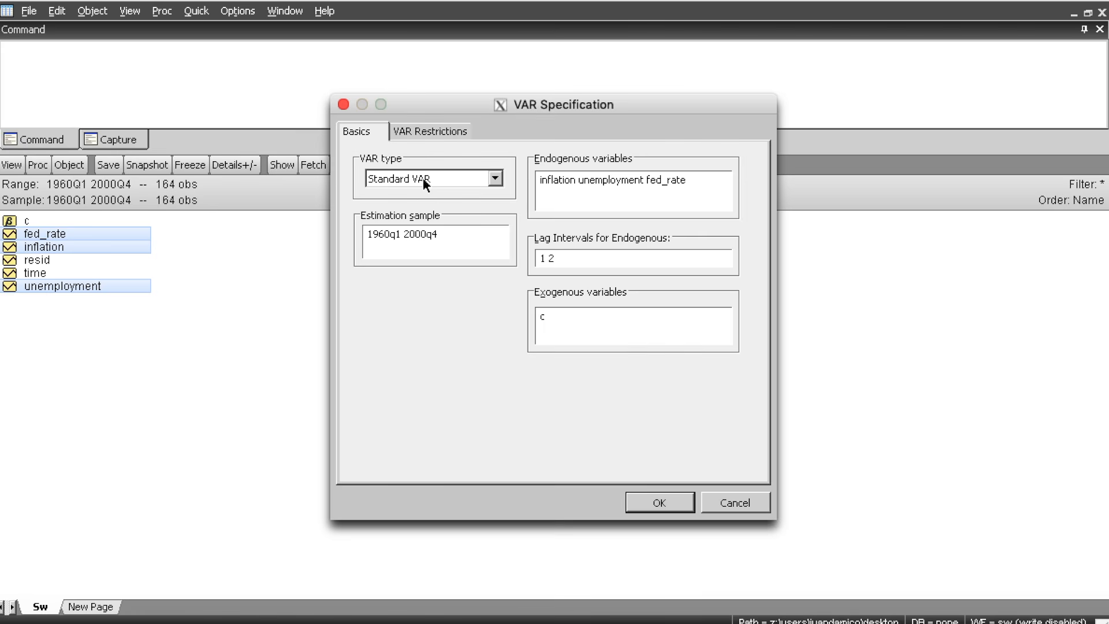
left_click(500, 182)
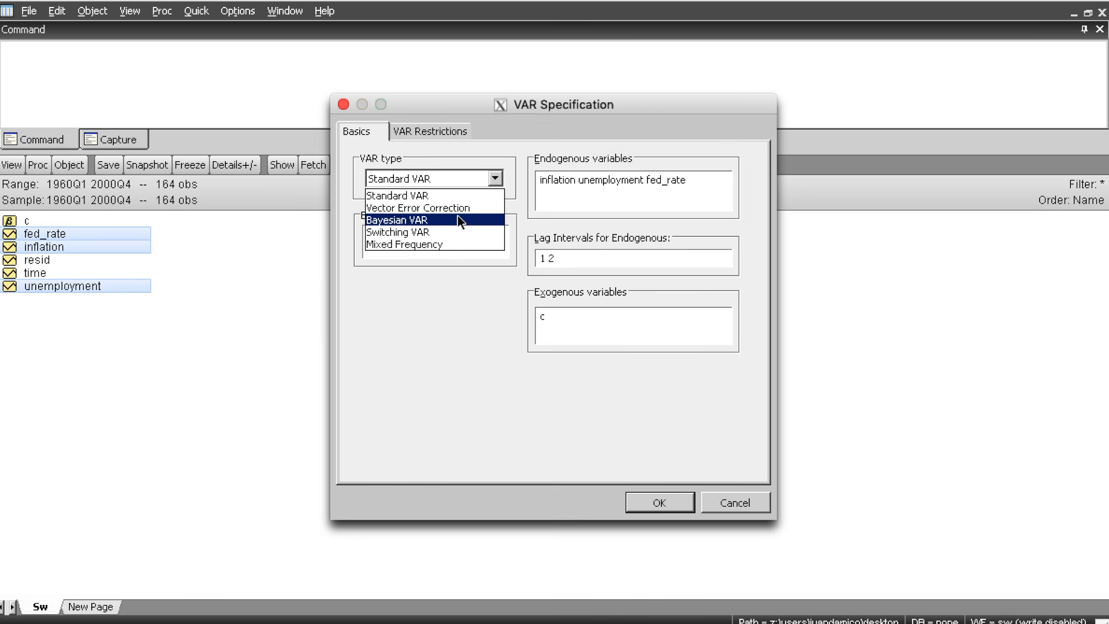
left_click(424, 196)
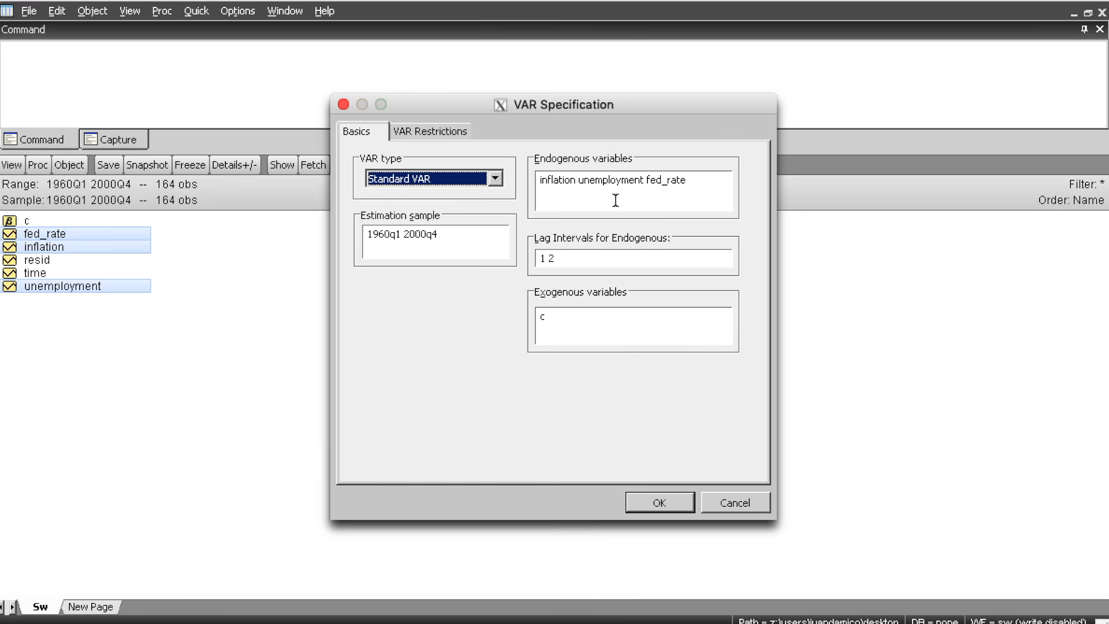
left_click(563, 180)
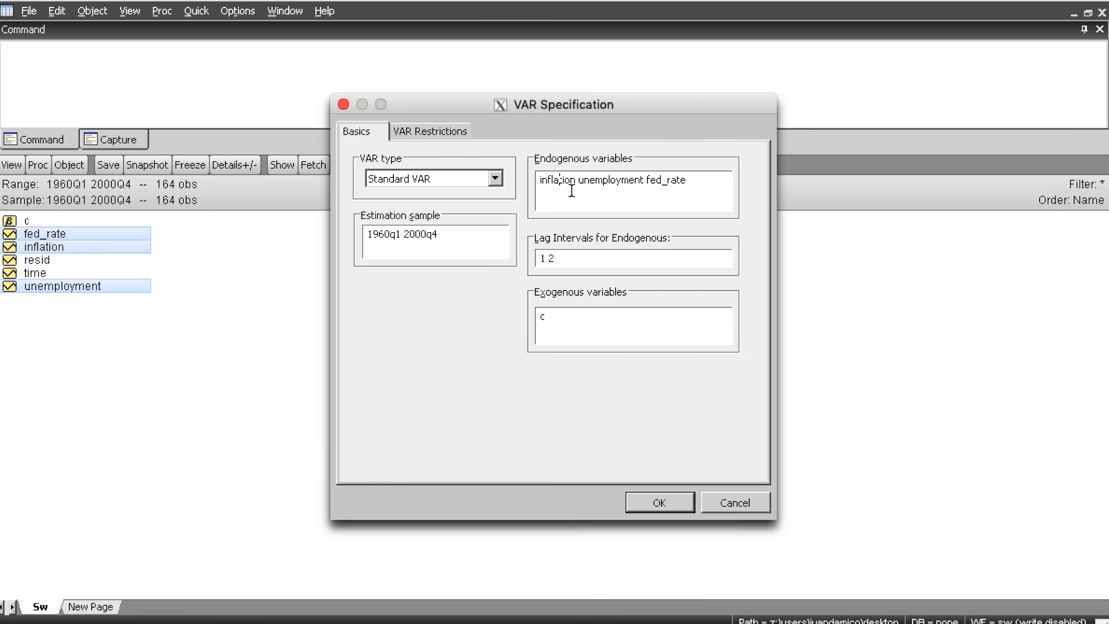
left_click(563, 255)
left_click(584, 320)
left_click(659, 504)
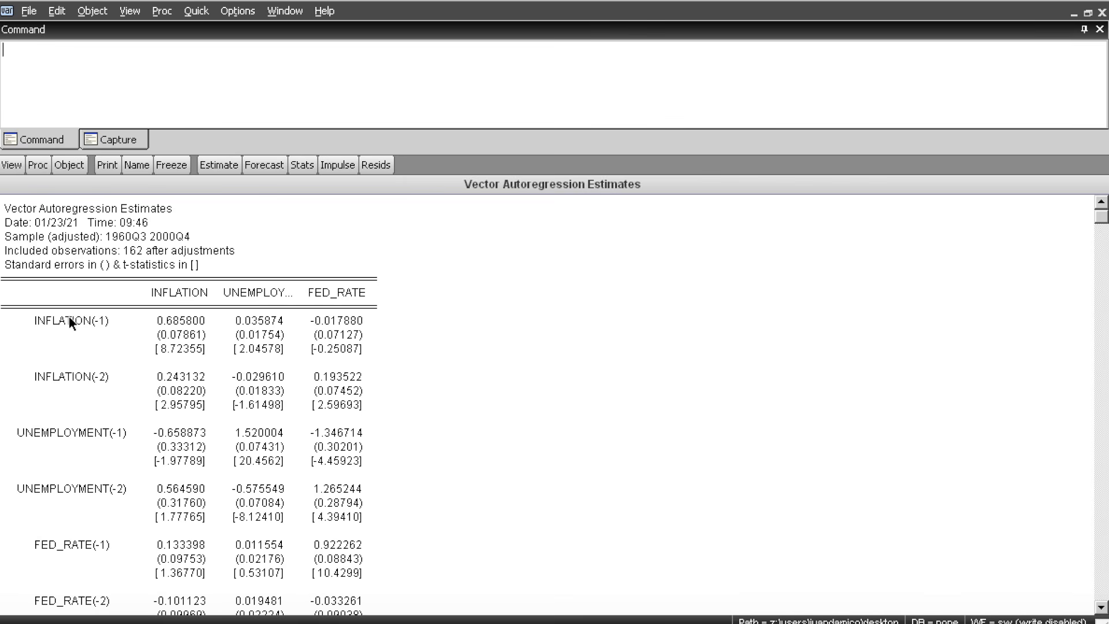
Step: Examine the lagged inflation, unemployment and fed_rate coefficients and the constant in the VAR estimates
left_click(93, 378)
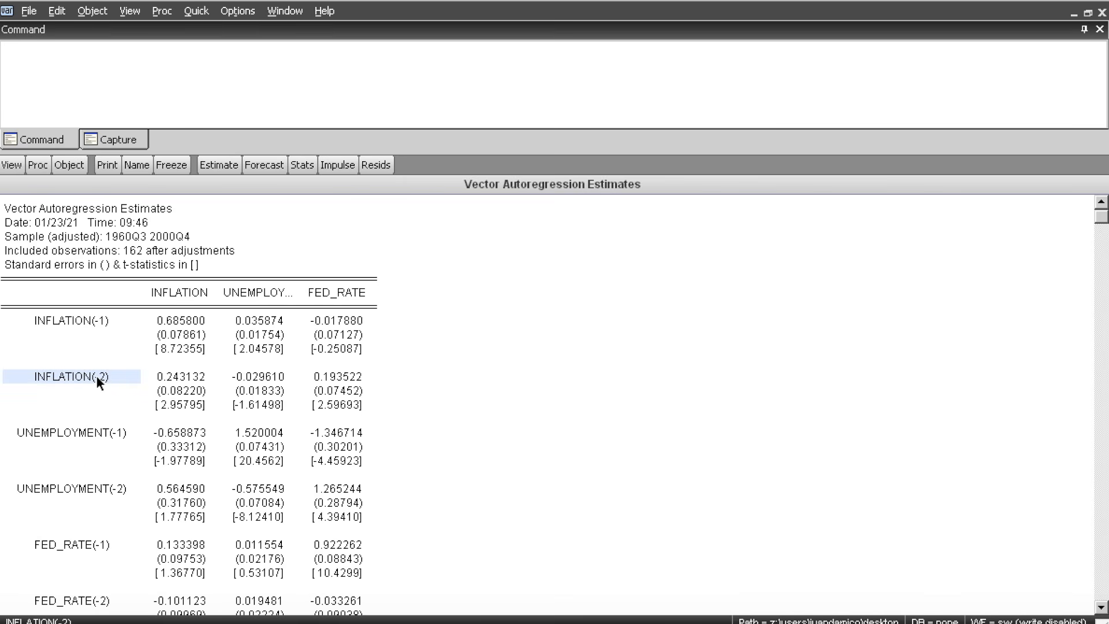
scroll(98, 382, "down", 4)
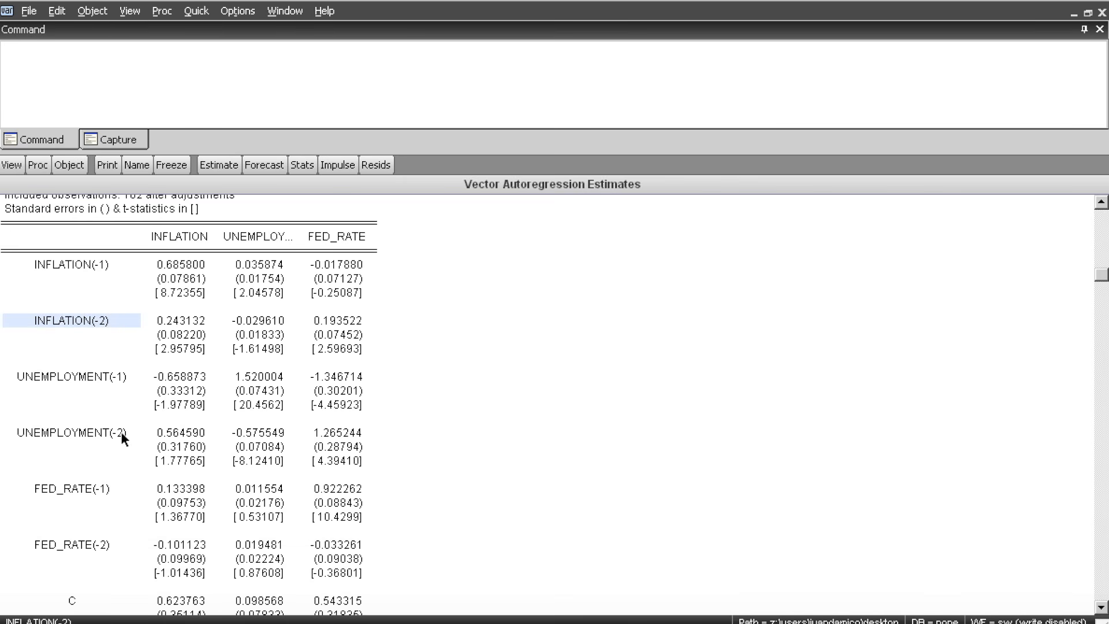
scroll(120, 433, "down", 5)
scroll(87, 355, "up", 1)
left_click(119, 348)
left_click(72, 320)
left_click(337, 474)
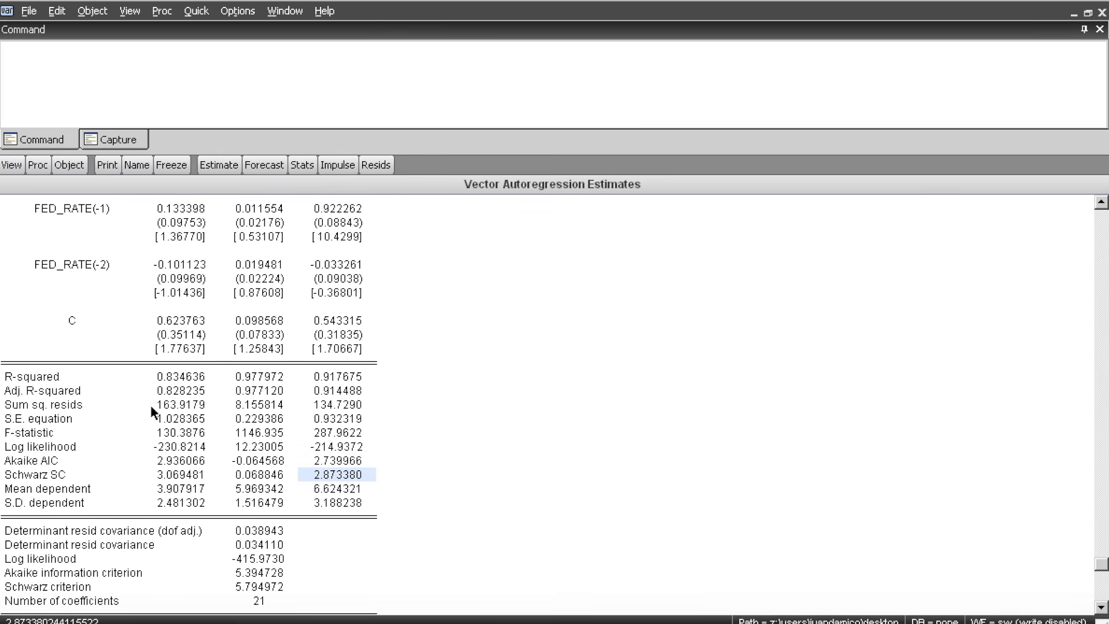
Step: Examine the fit statistics below the VAR coefficients, from R-squared to S.D. dependent, including Akaike AIC and Schwarz SC
left_click_drag(46, 375, 334, 507)
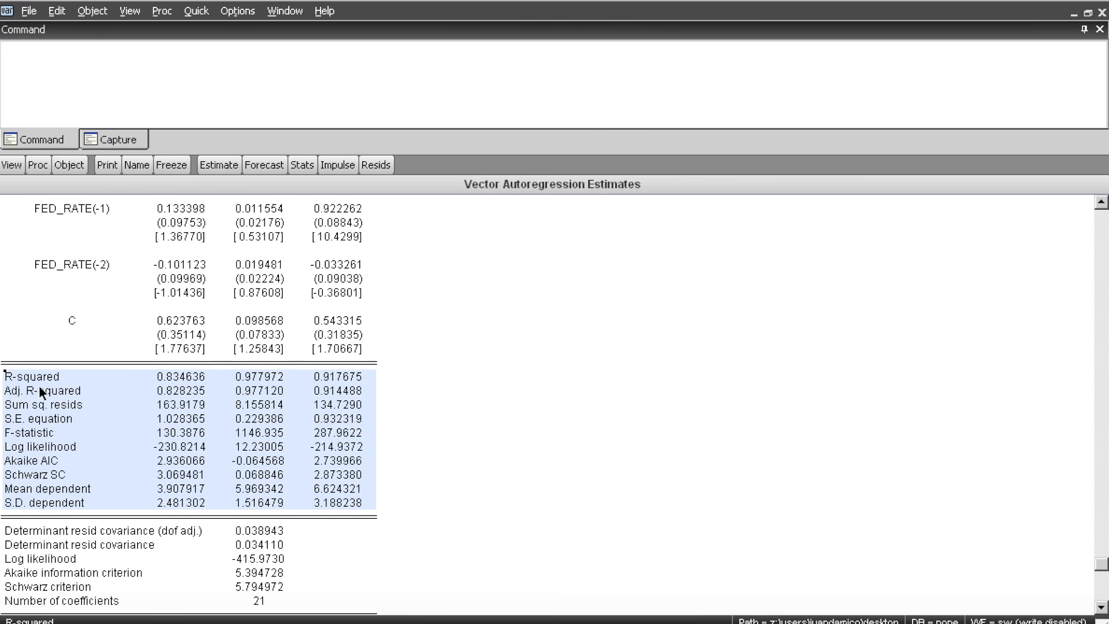
left_click(496, 432)
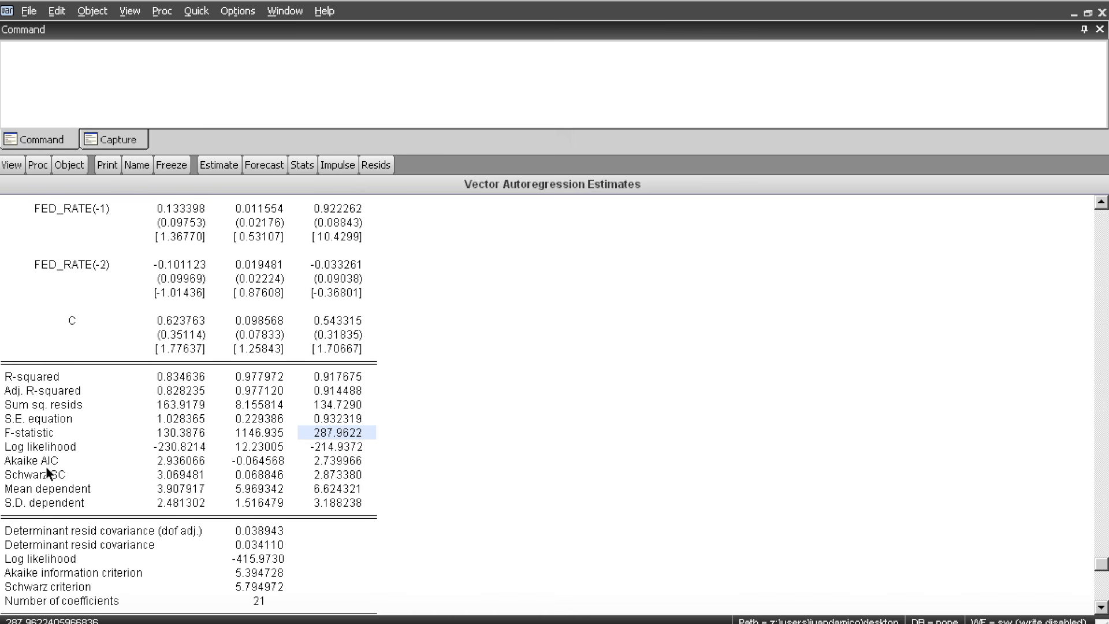
left_click_drag(25, 465, 362, 487)
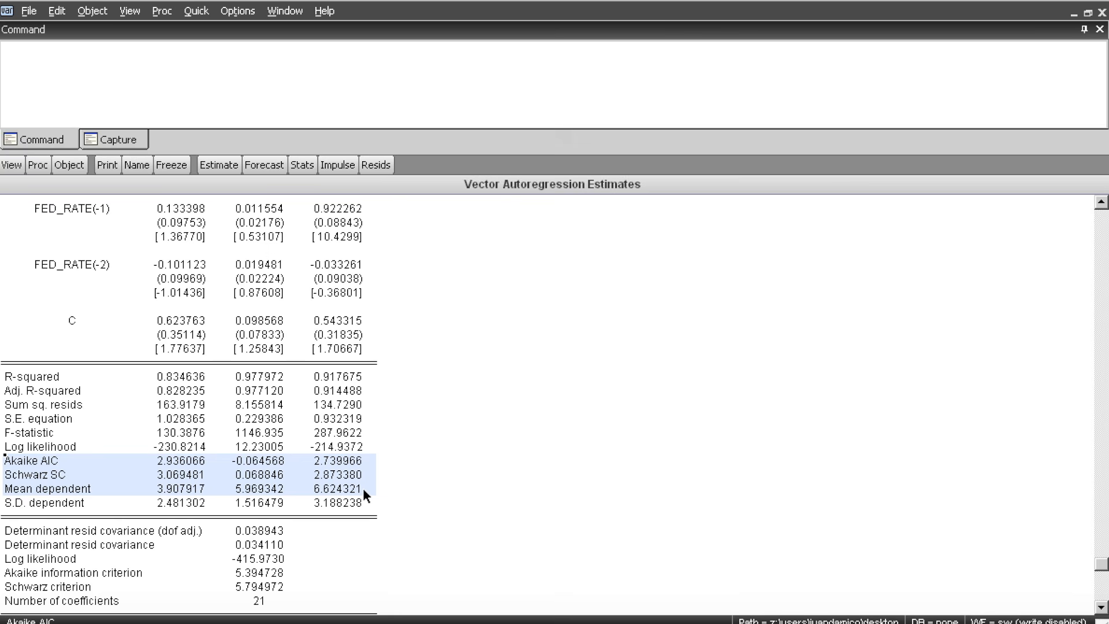
left_click(347, 502)
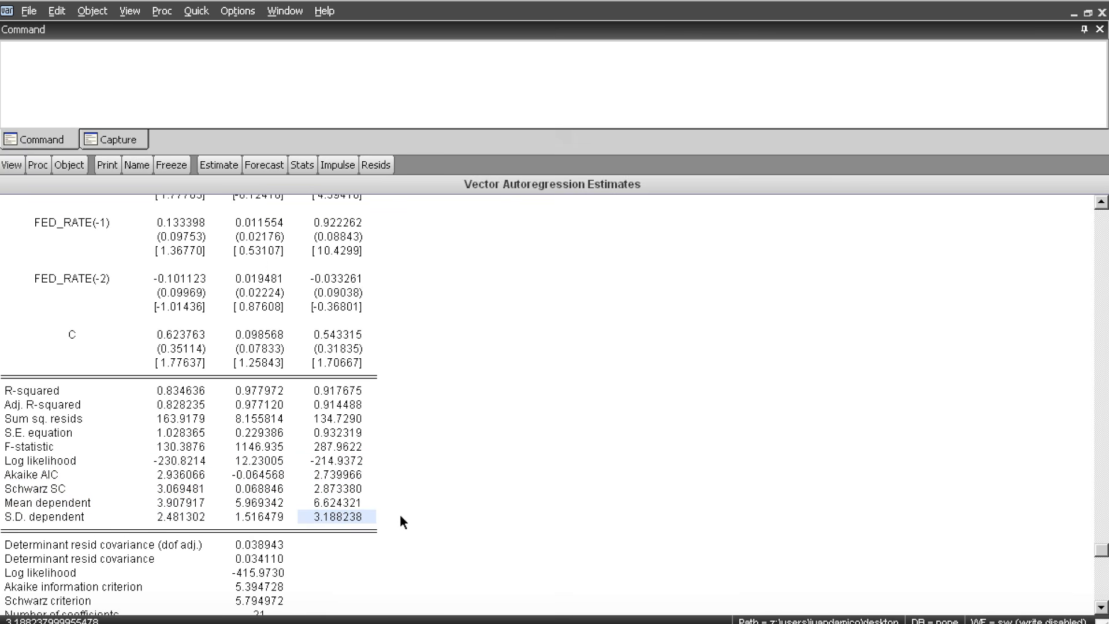
scroll(384, 525, "down", 1)
scroll(207, 519, "up", 2)
key("Up")
key("Up")
key("Up")
key("Up")
key("Up")
key("Up")
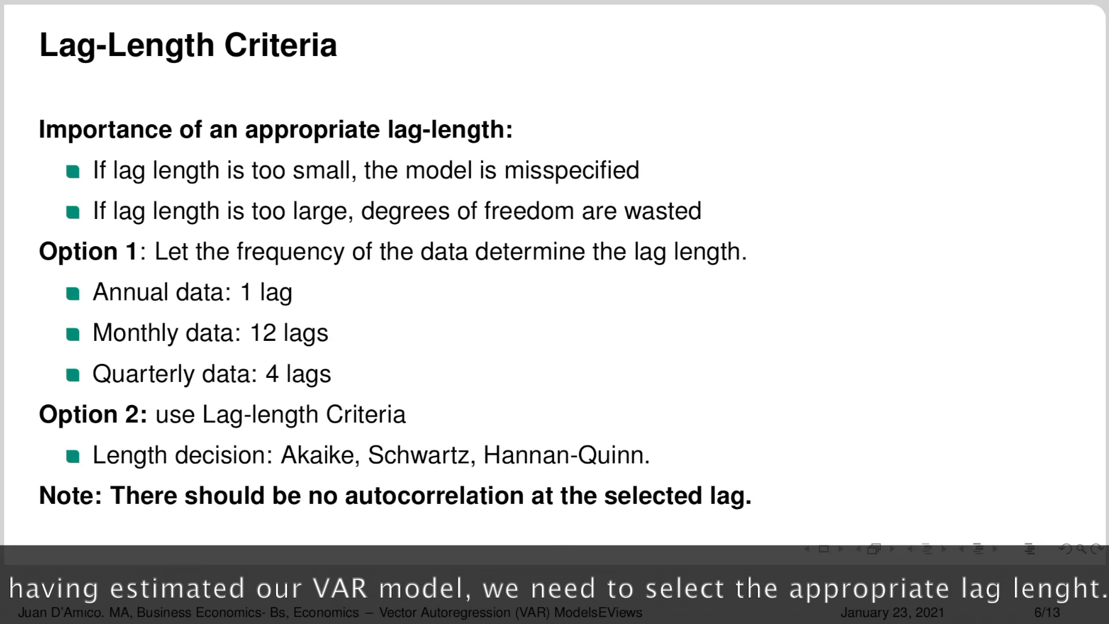
Step: Re-estimate the VAR with the lag intervals for the endogenous variables set to 1 4
mouse_move(246, 409)
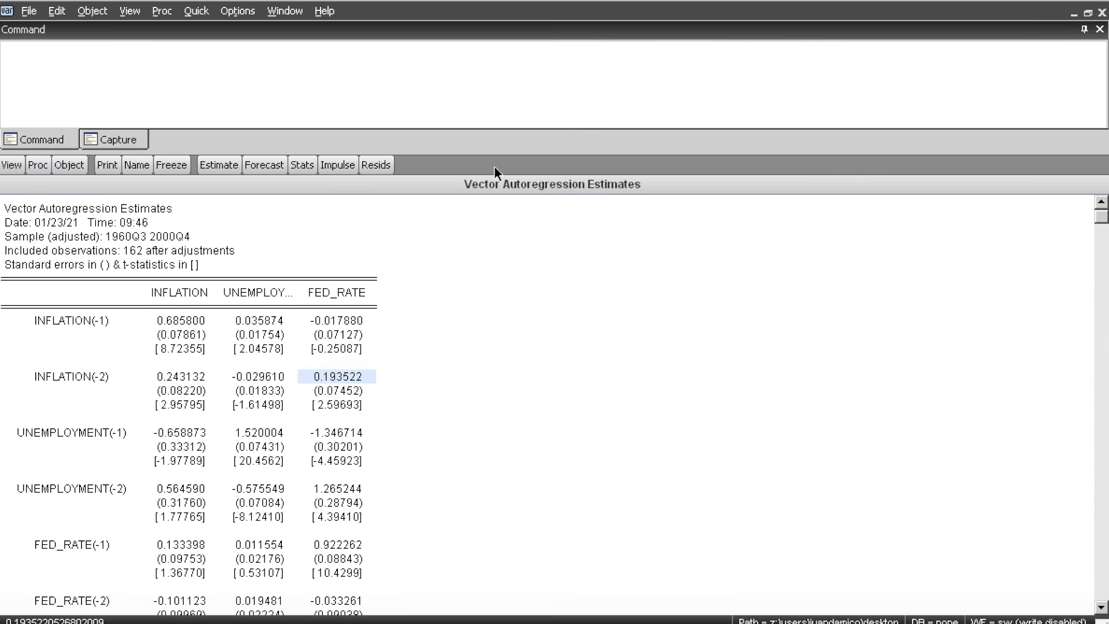
left_click(230, 164)
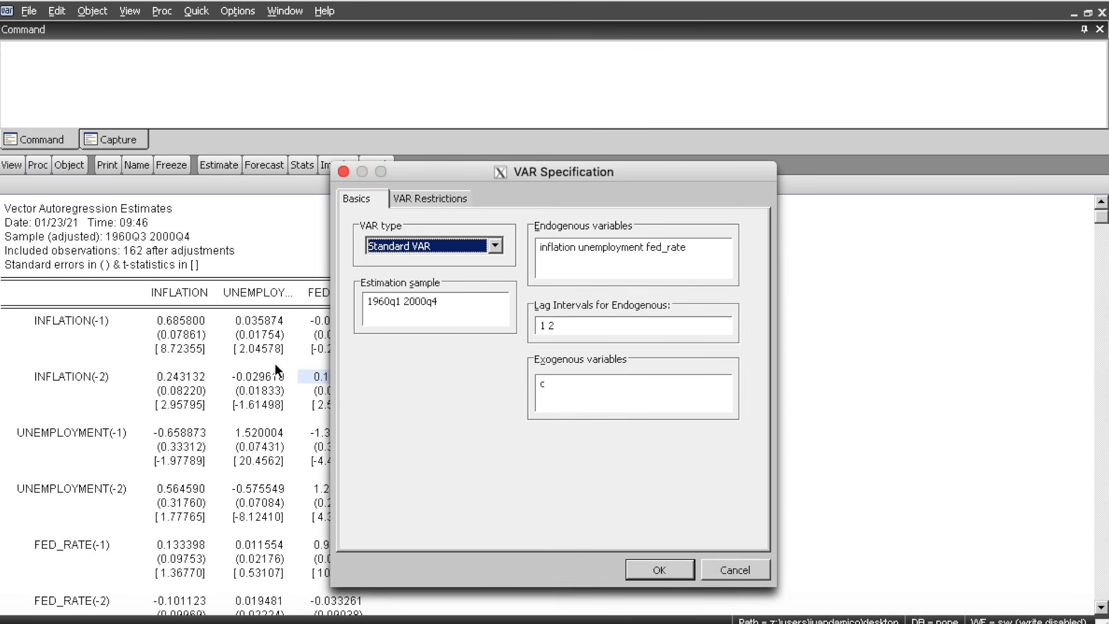
left_click(569, 332)
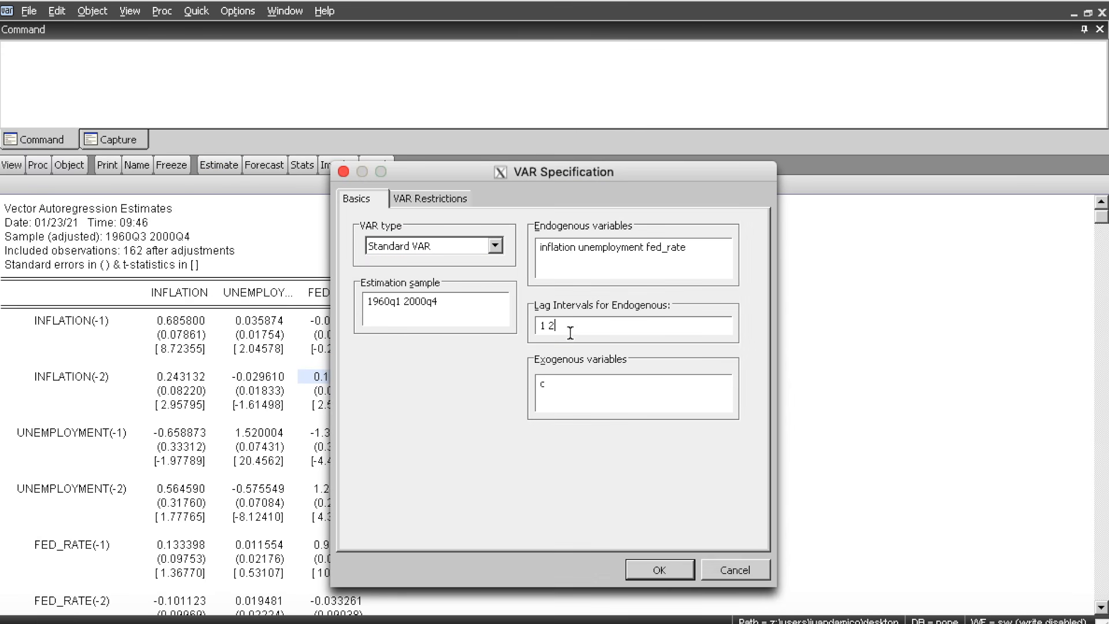
key("BackSpace")
type("4")
left_click(670, 569)
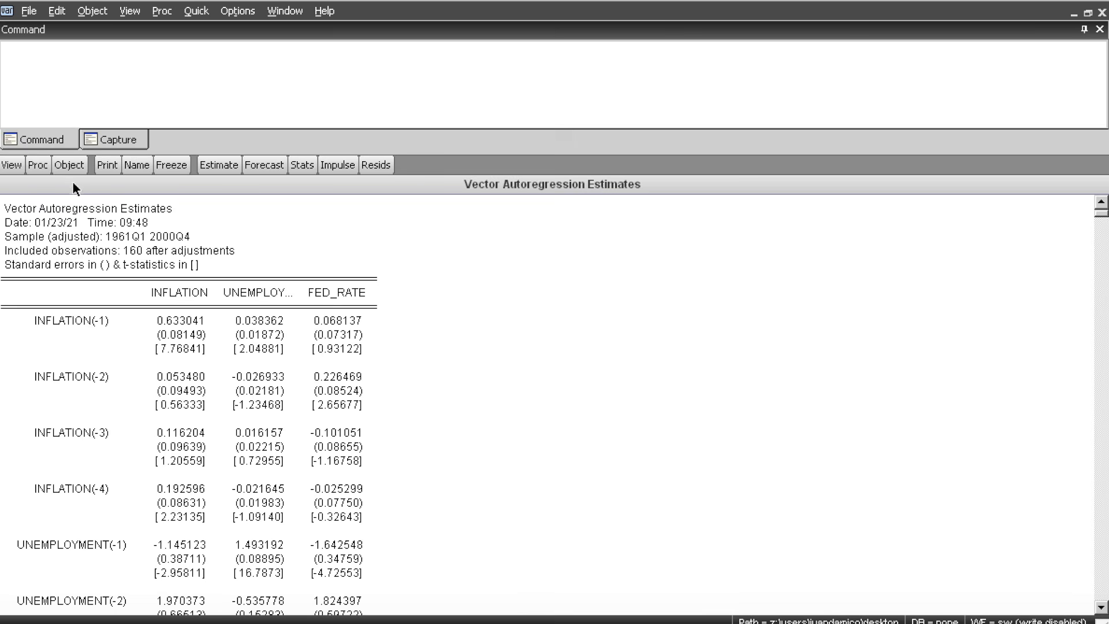
Step: Run the lag length criteria for the VAR with up to 8 lags
left_click(16, 166)
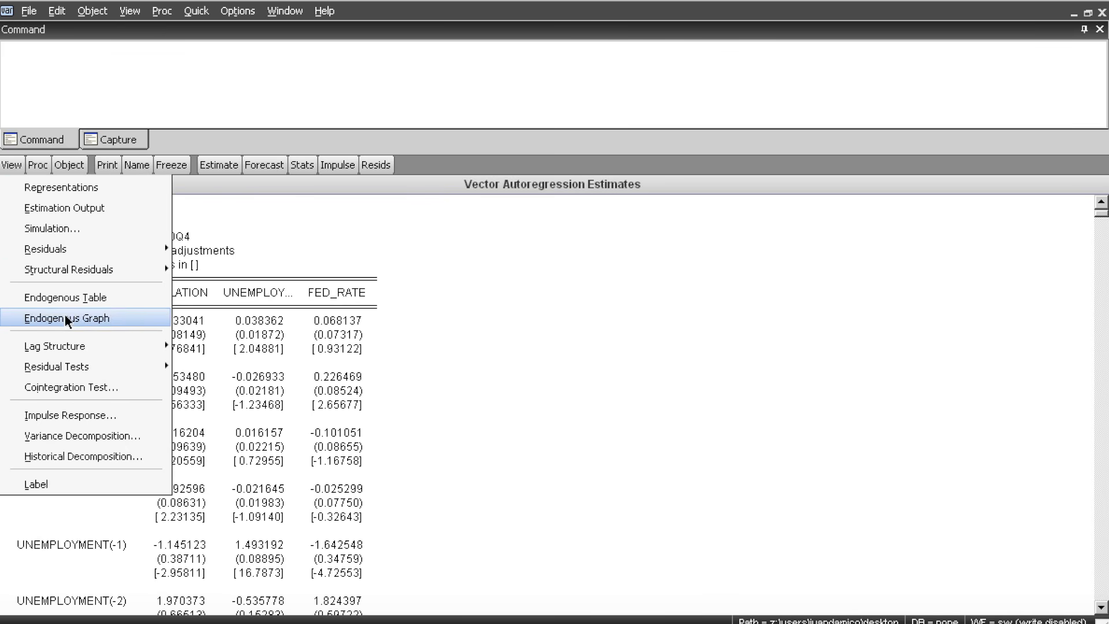
mouse_move(75, 345)
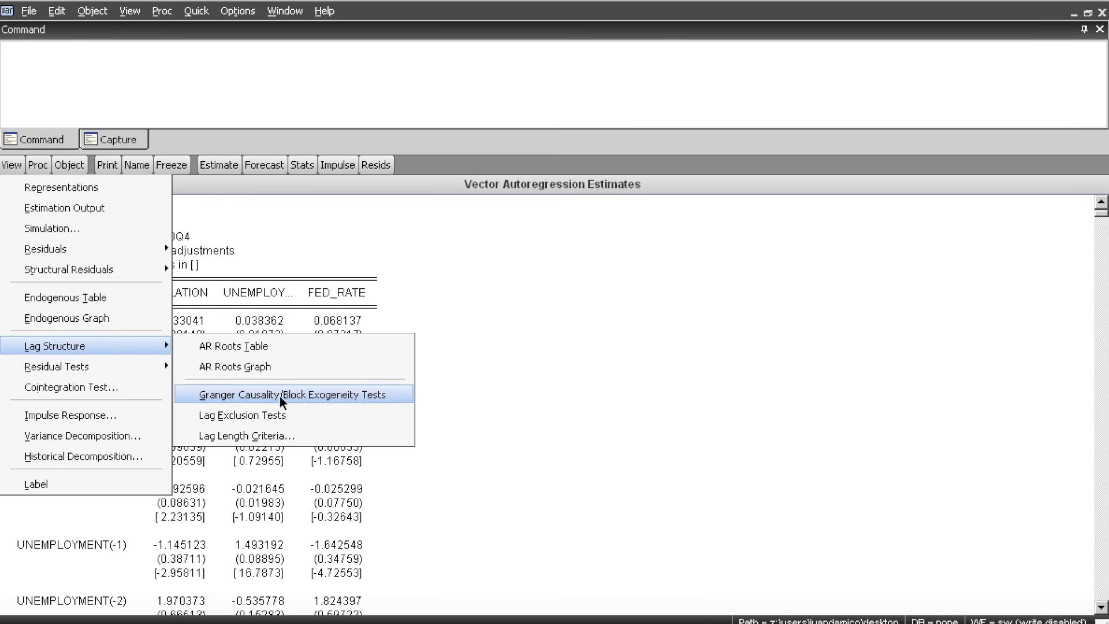
left_click(251, 440)
left_click(520, 414)
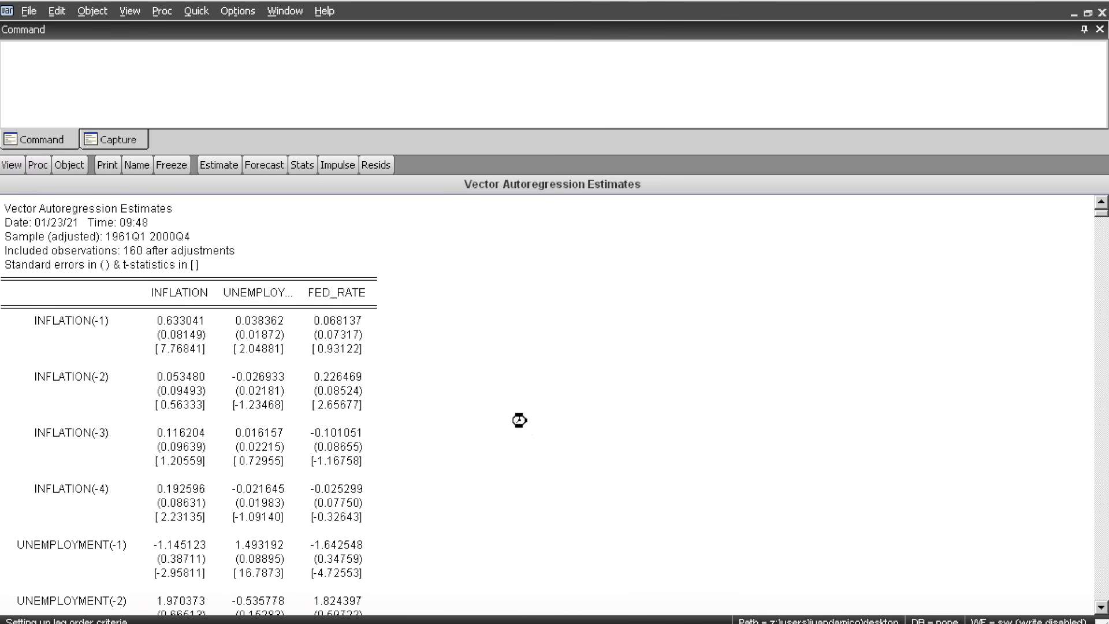
Step: Review the AIC, SC and HQ columns and the range of lags in the lag order selection table
left_click(180, 371)
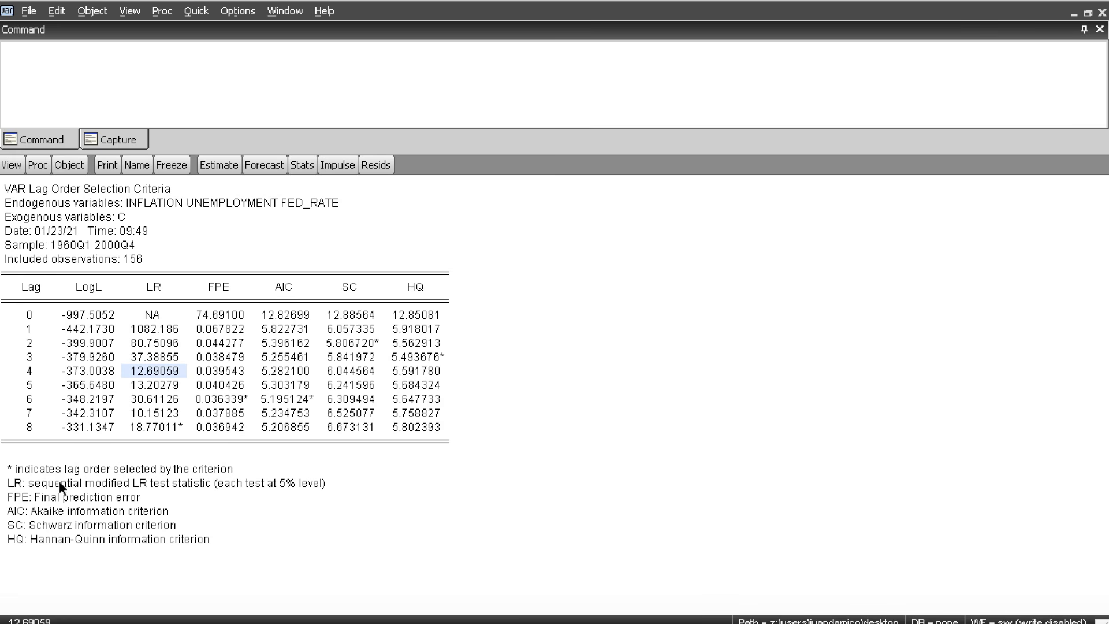
left_click(312, 288)
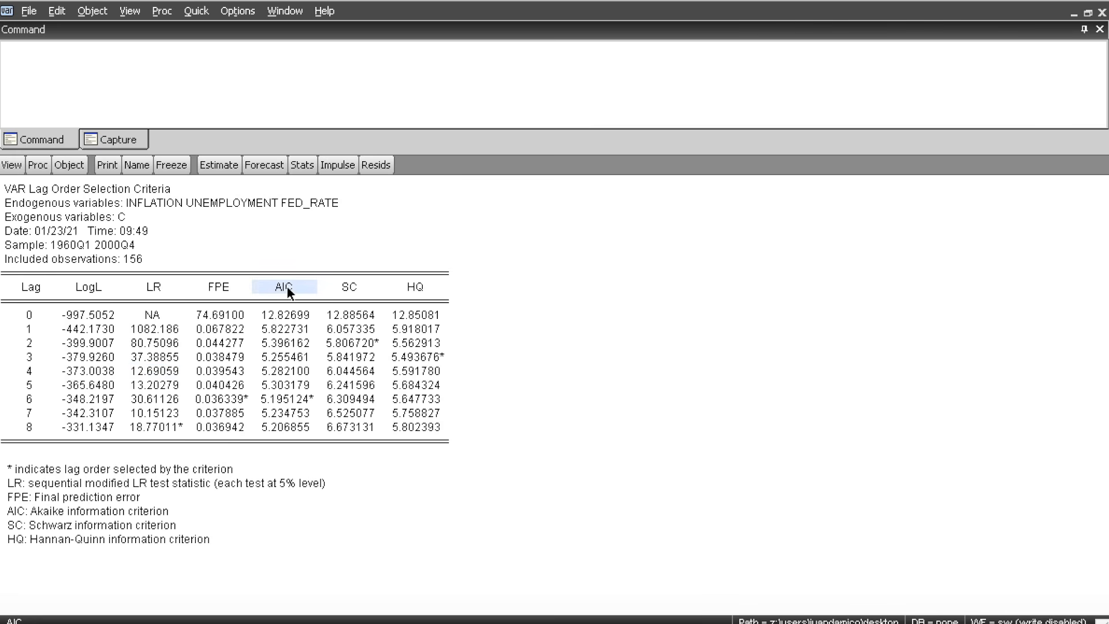
left_click(342, 288)
left_click(415, 292)
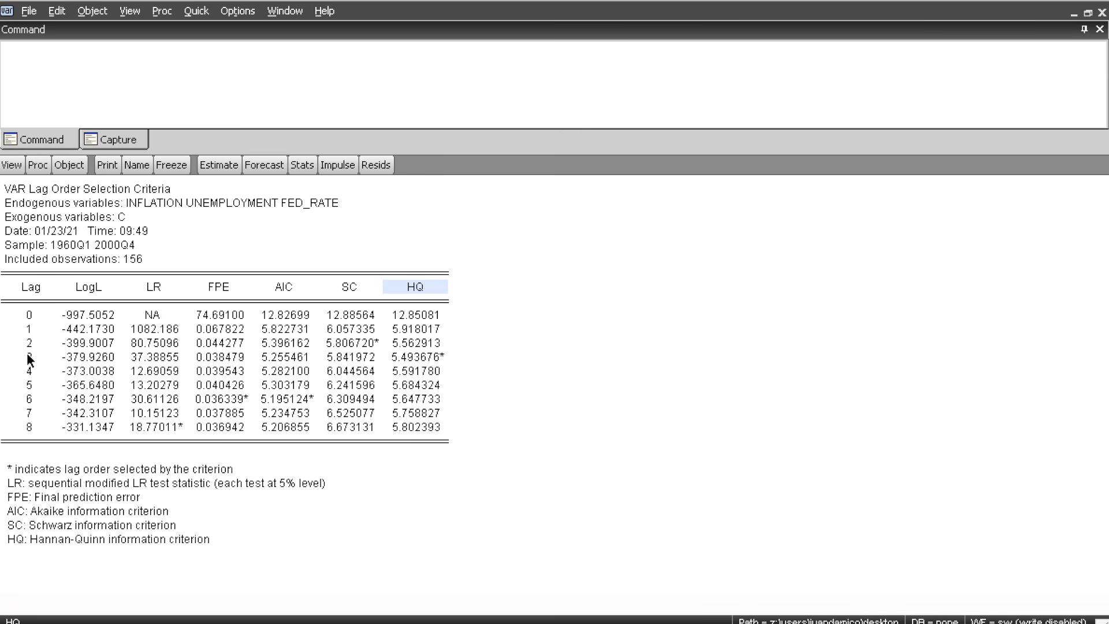
left_click(29, 315)
left_click(28, 428)
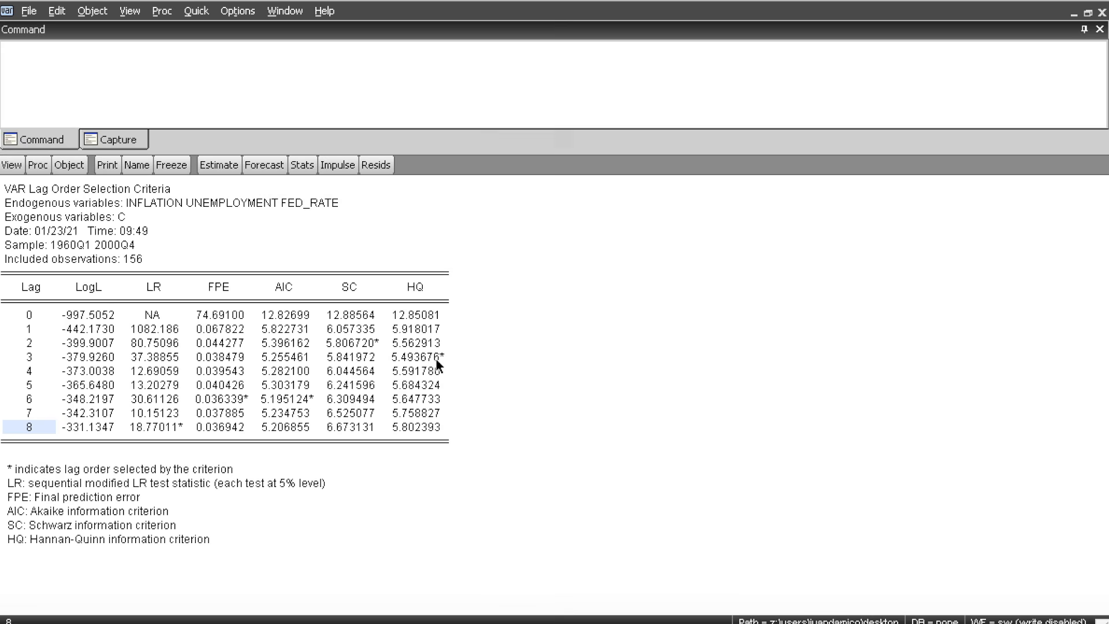
Step: Compare the lag orders marked with an asterisk under the Schwarz, Hannan-Quinn and Akaike criteria
left_click(473, 356)
left_click(359, 343)
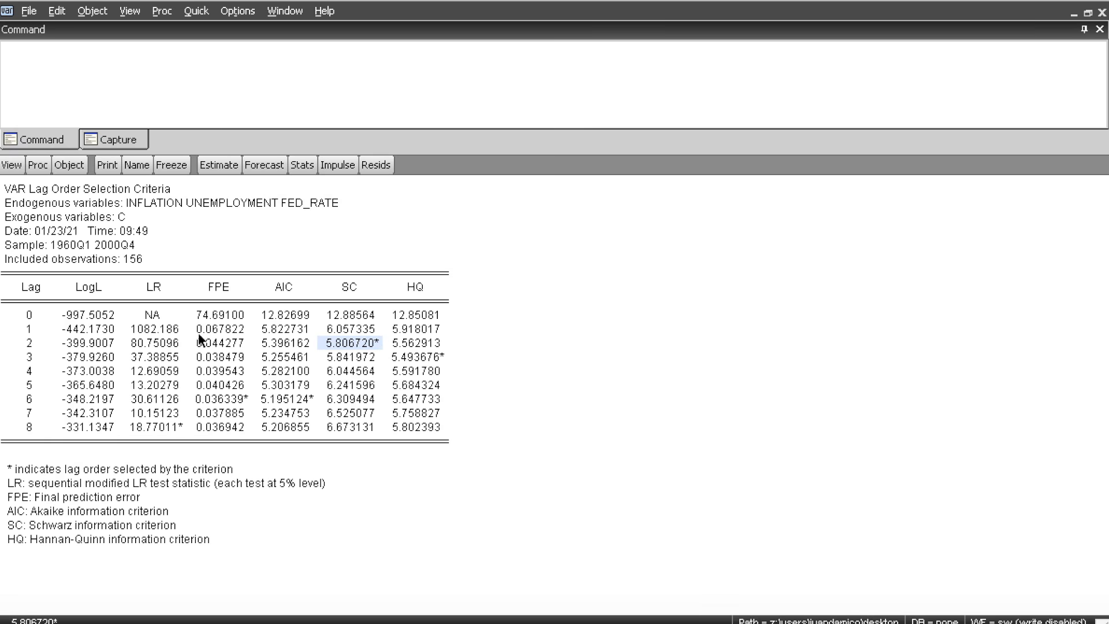
left_click_drag(19, 346, 408, 345)
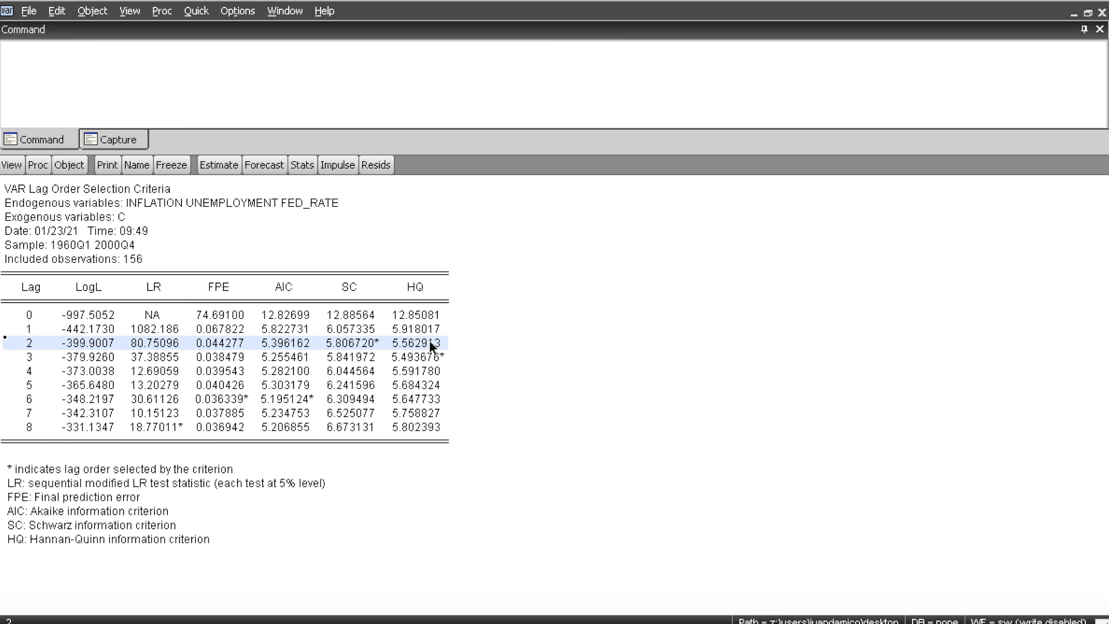
left_click_drag(439, 359, 32, 355)
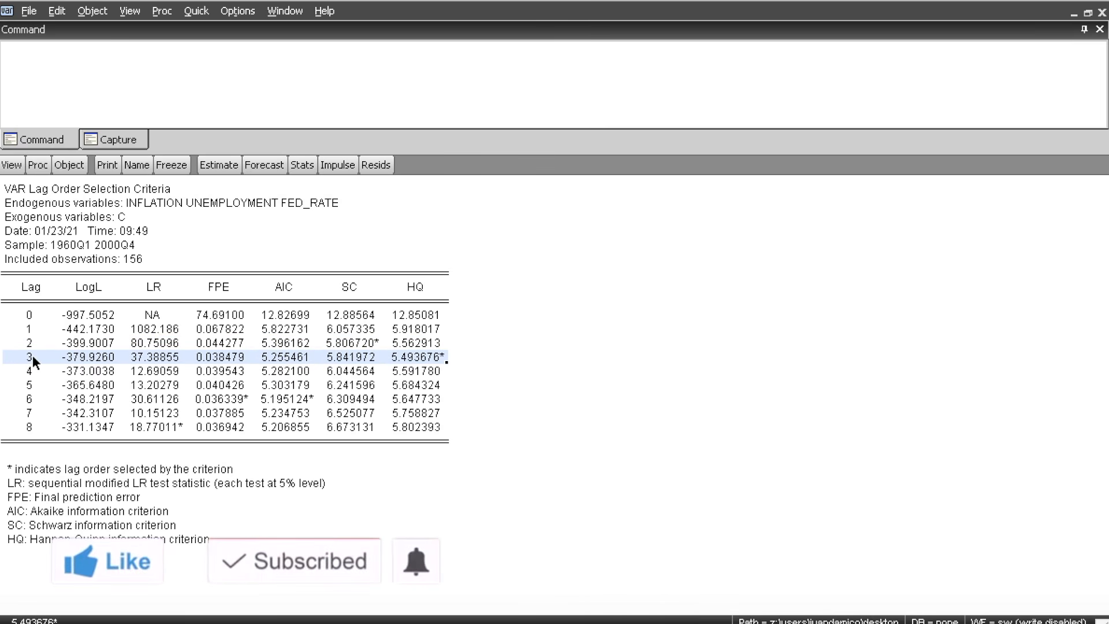
left_click_drag(31, 397, 352, 402)
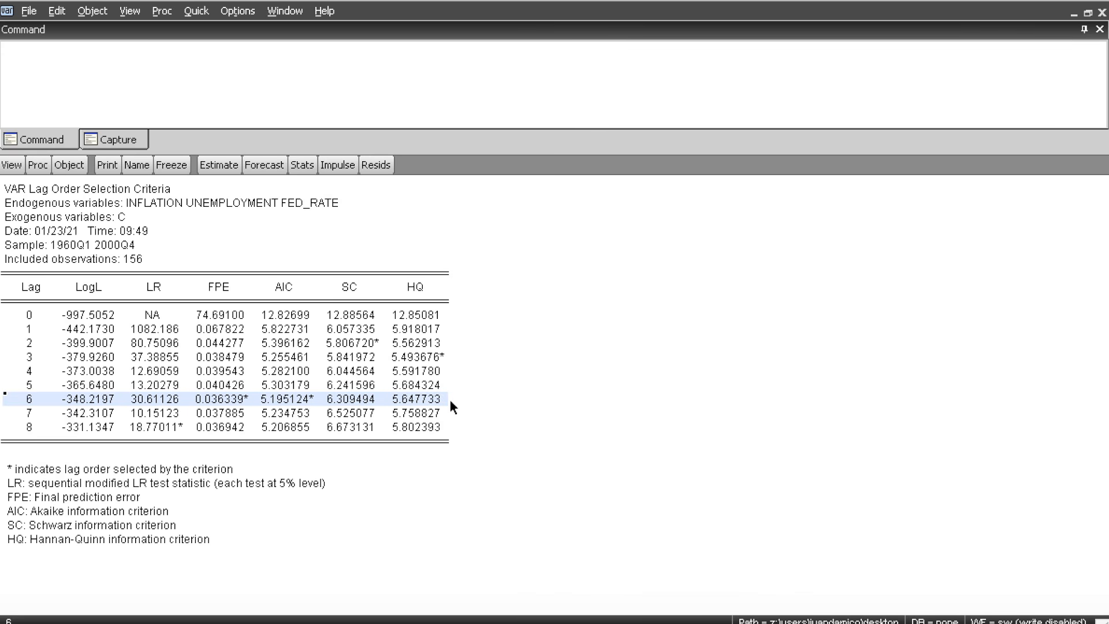
left_click(416, 384)
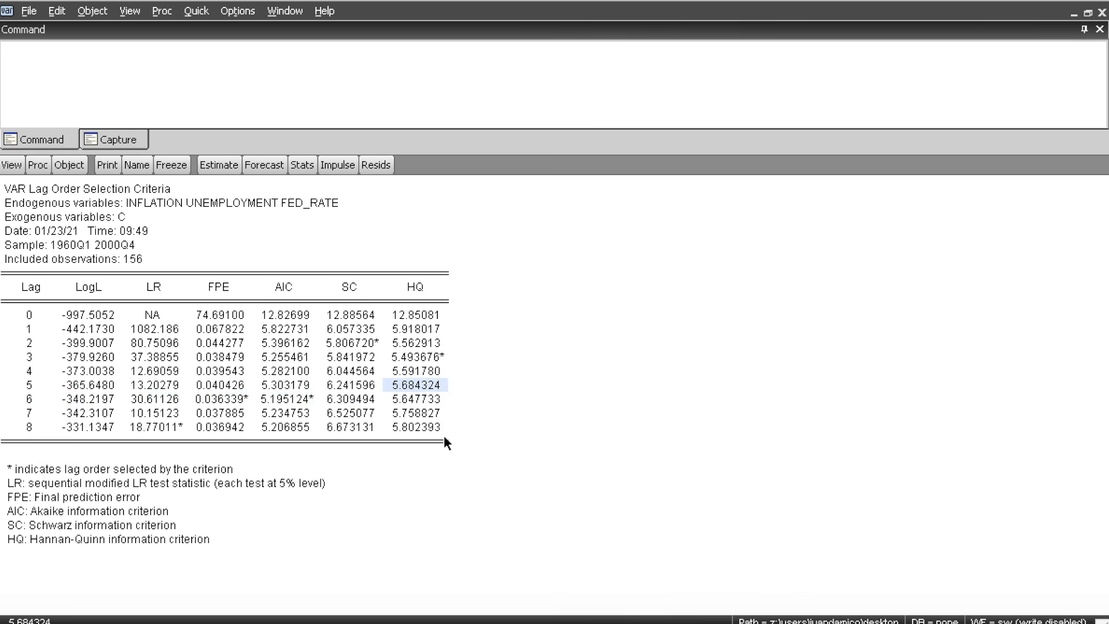
key("Up")
key("Up")
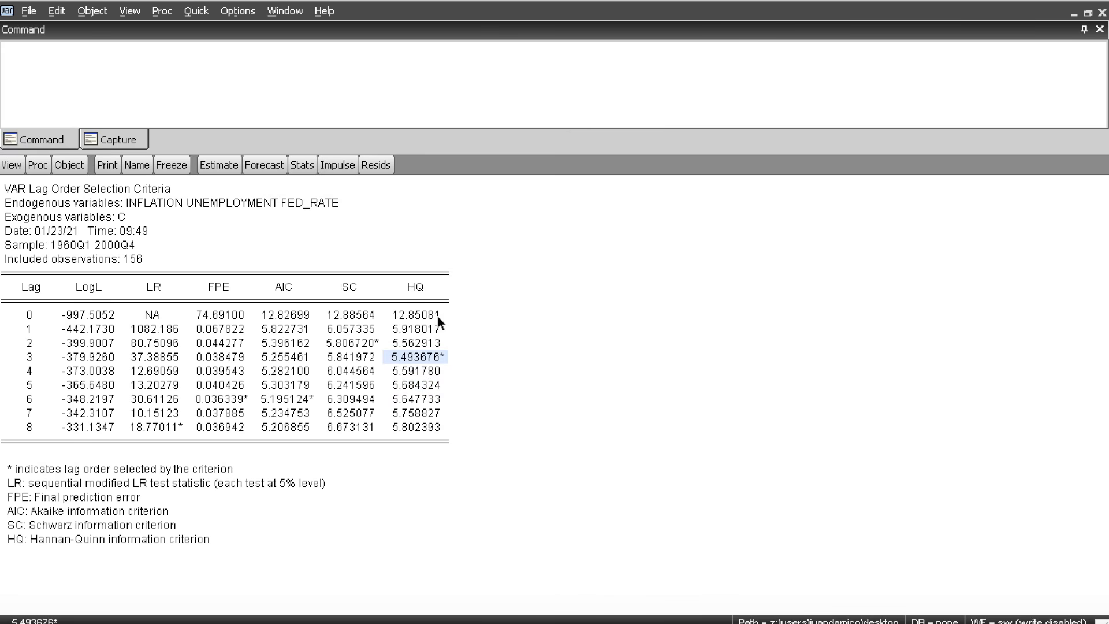
left_click(378, 342)
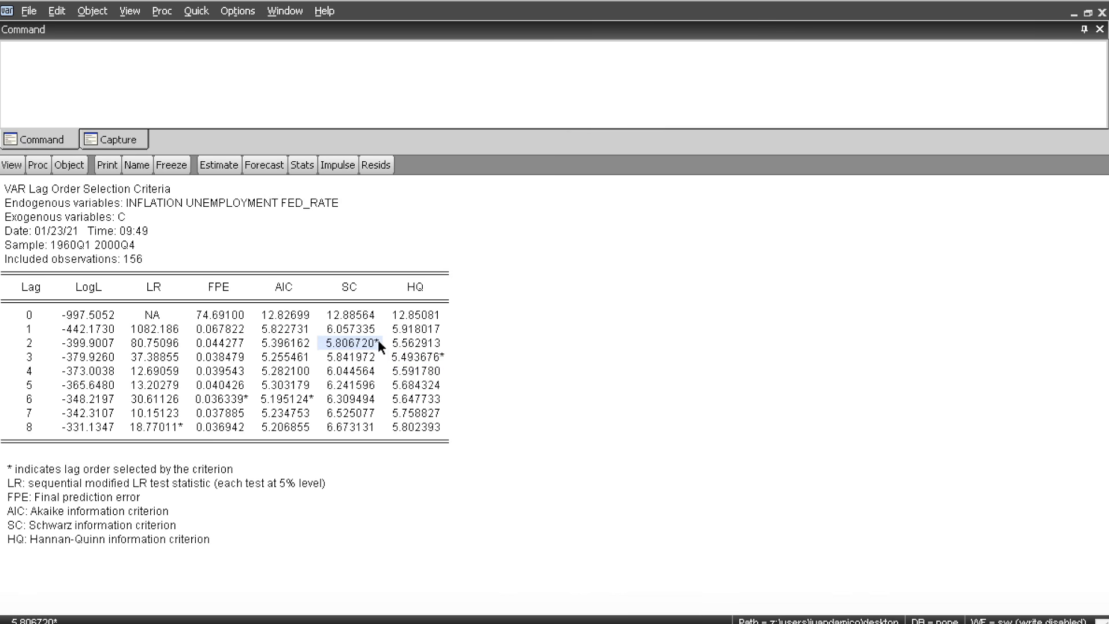
left_click(307, 396)
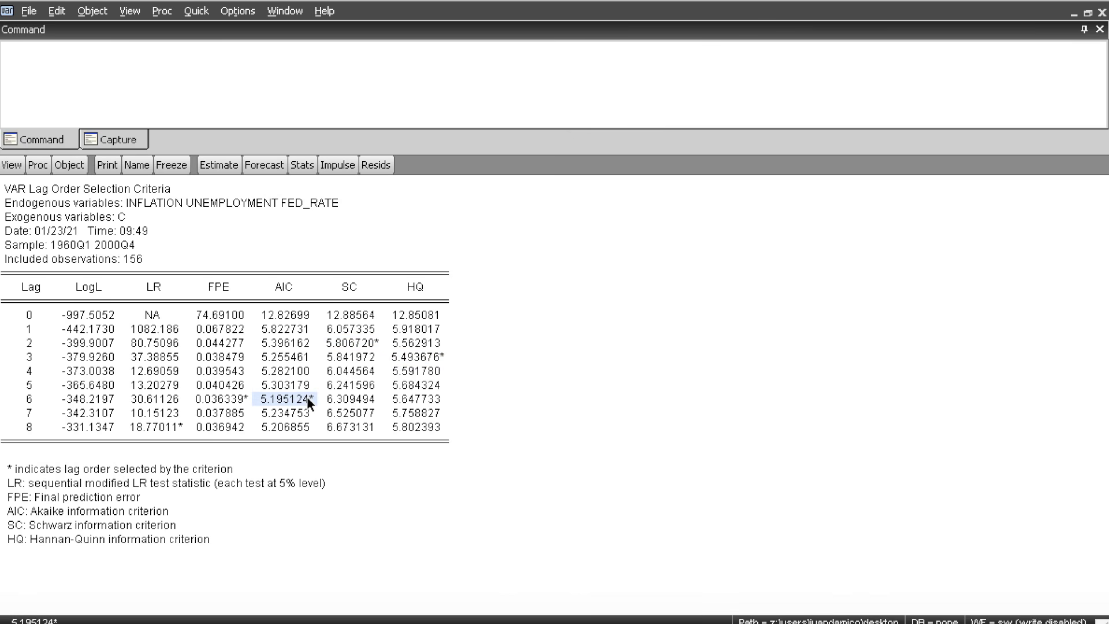
left_click(427, 358)
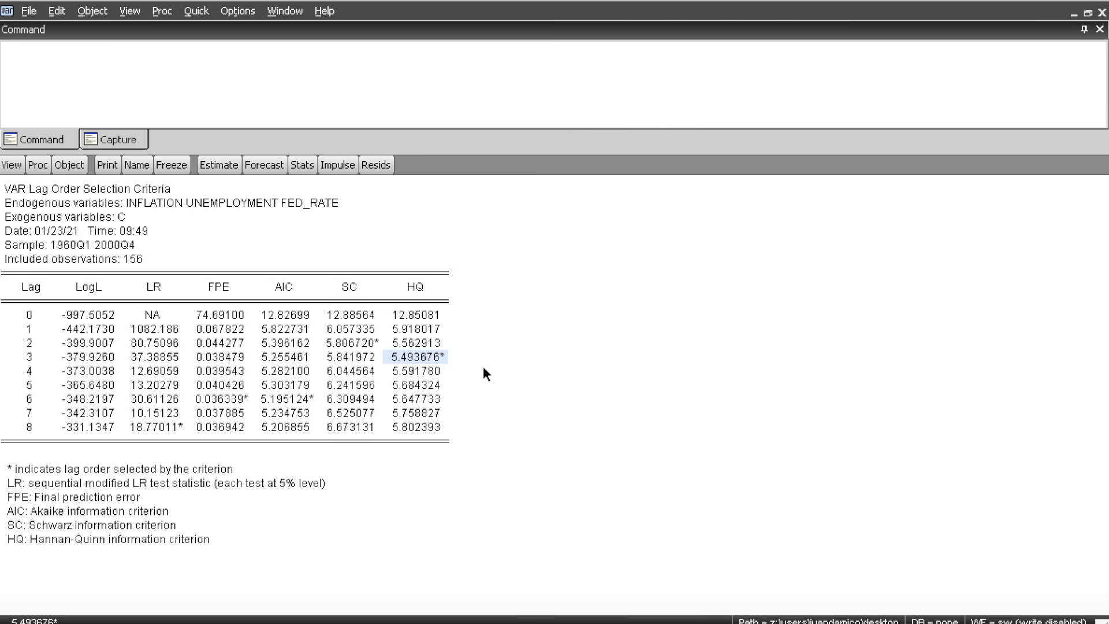
key("Up")
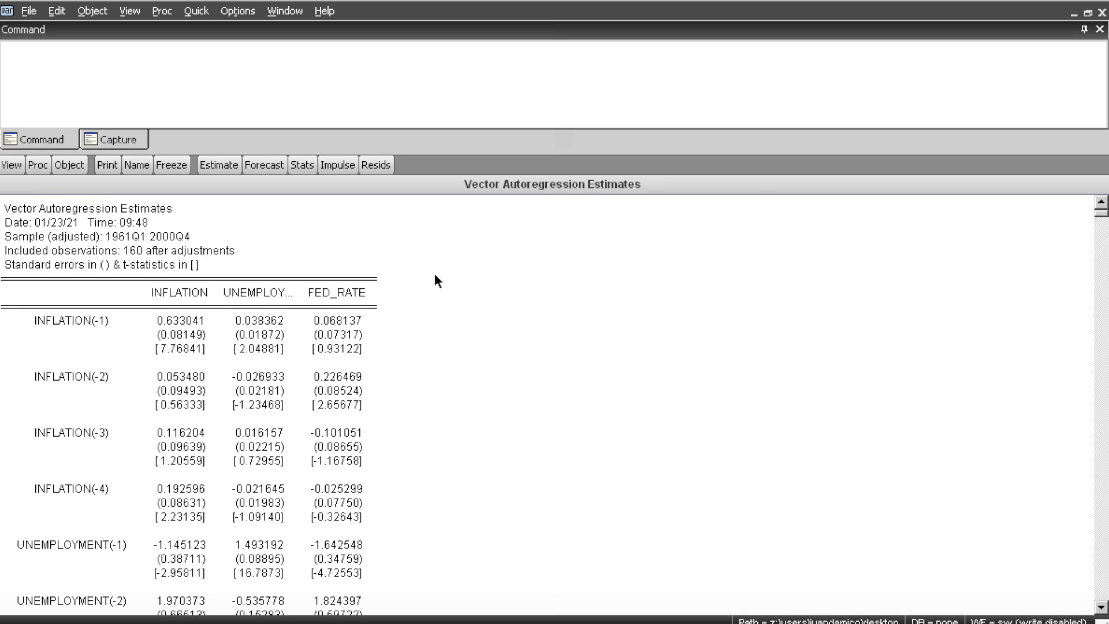
Step: Display the AR roots graph of the estimated VAR against the unit circle to check its stability
left_click(17, 168)
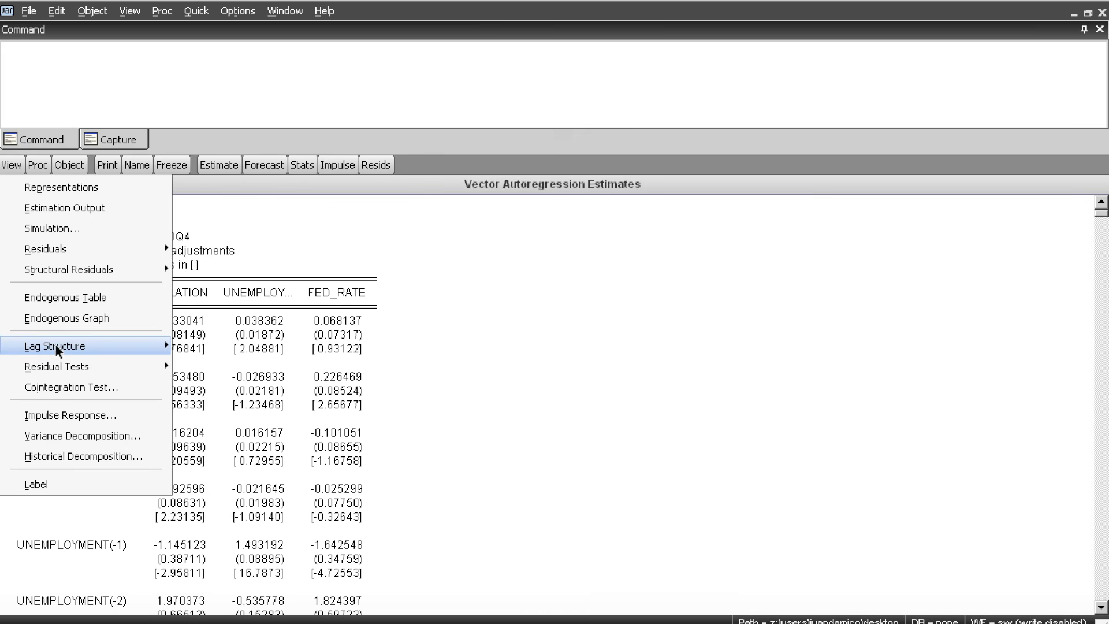
mouse_move(56, 344)
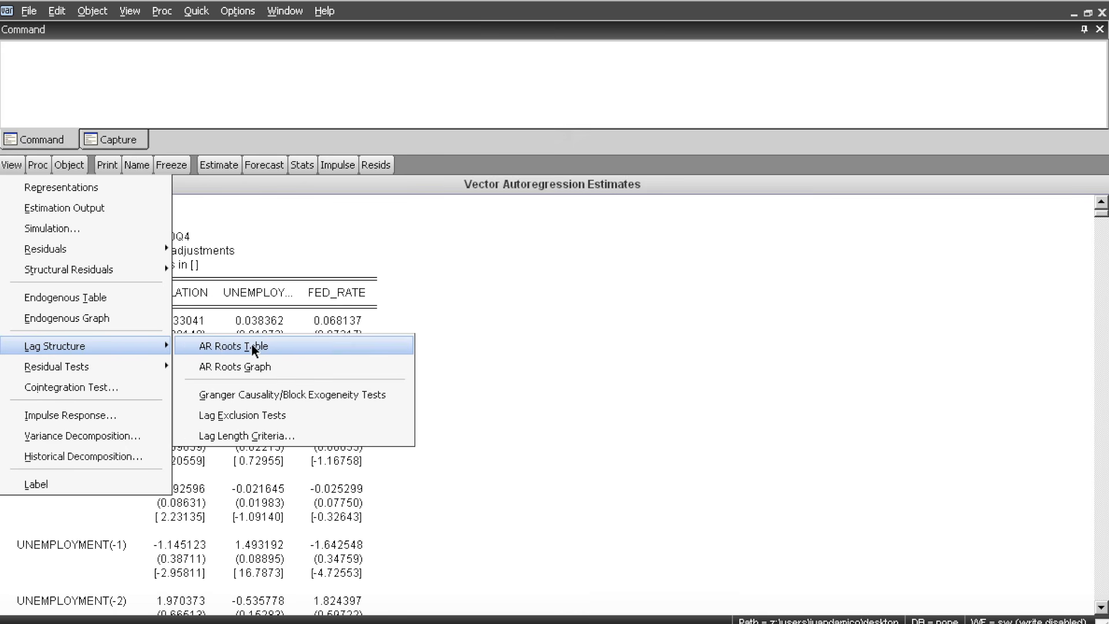
left_click(257, 364)
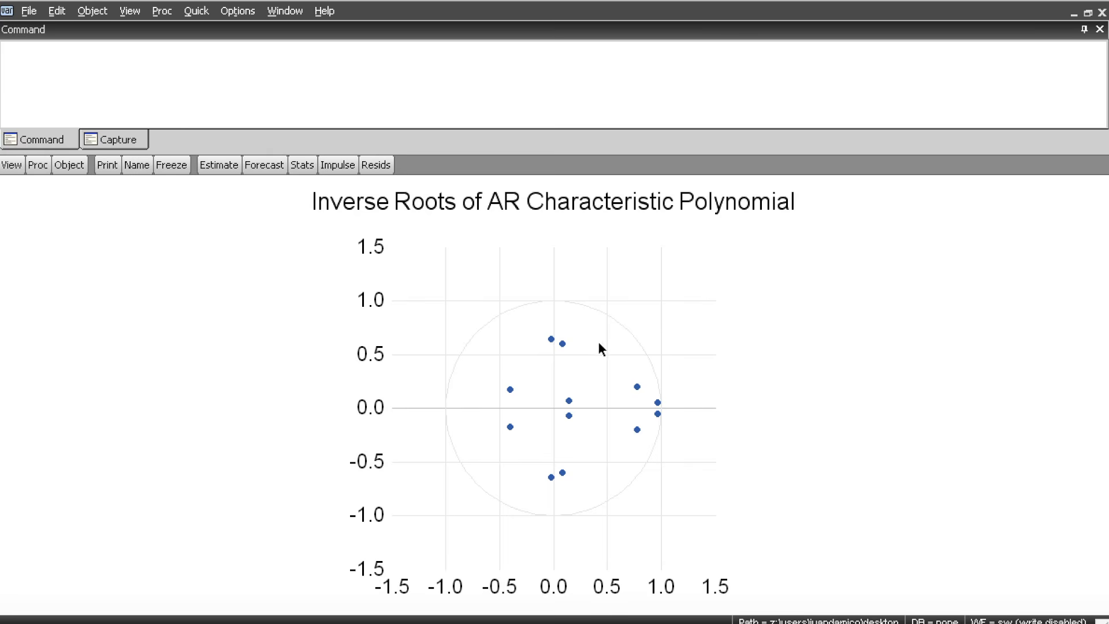
Step: Display the AR roots table for the VAR, listing each root with its modulus
left_click(11, 169)
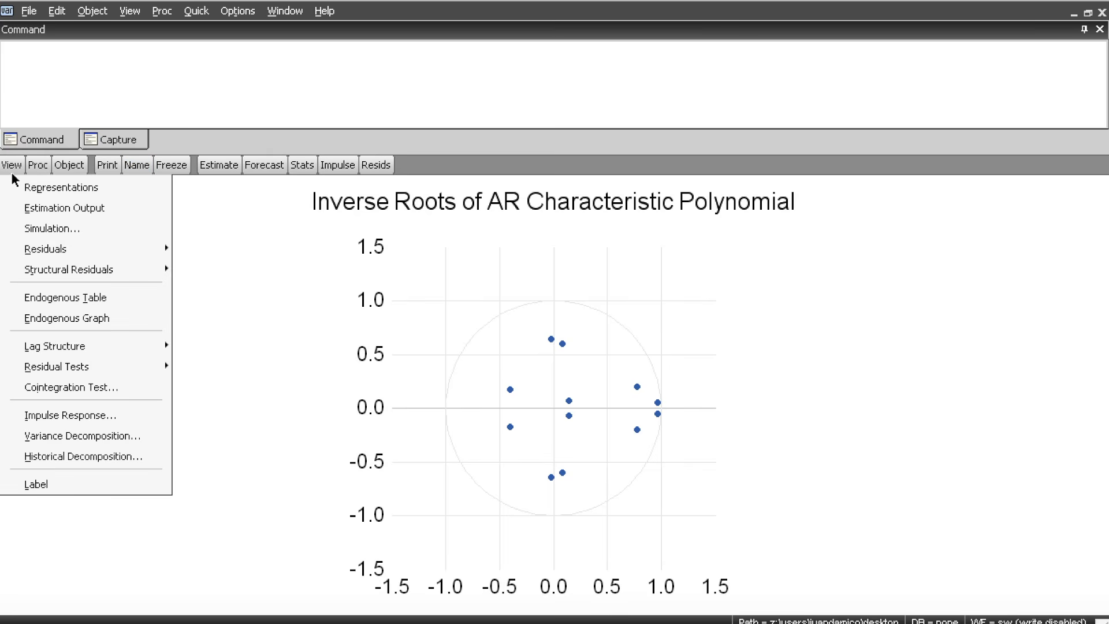
mouse_move(89, 346)
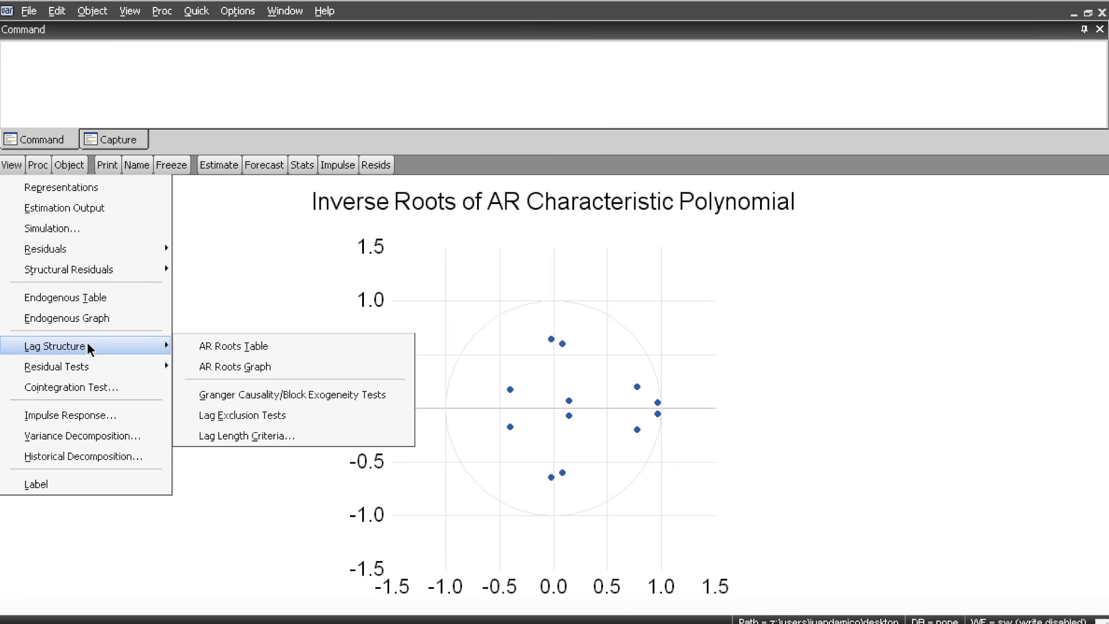
left_click(241, 349)
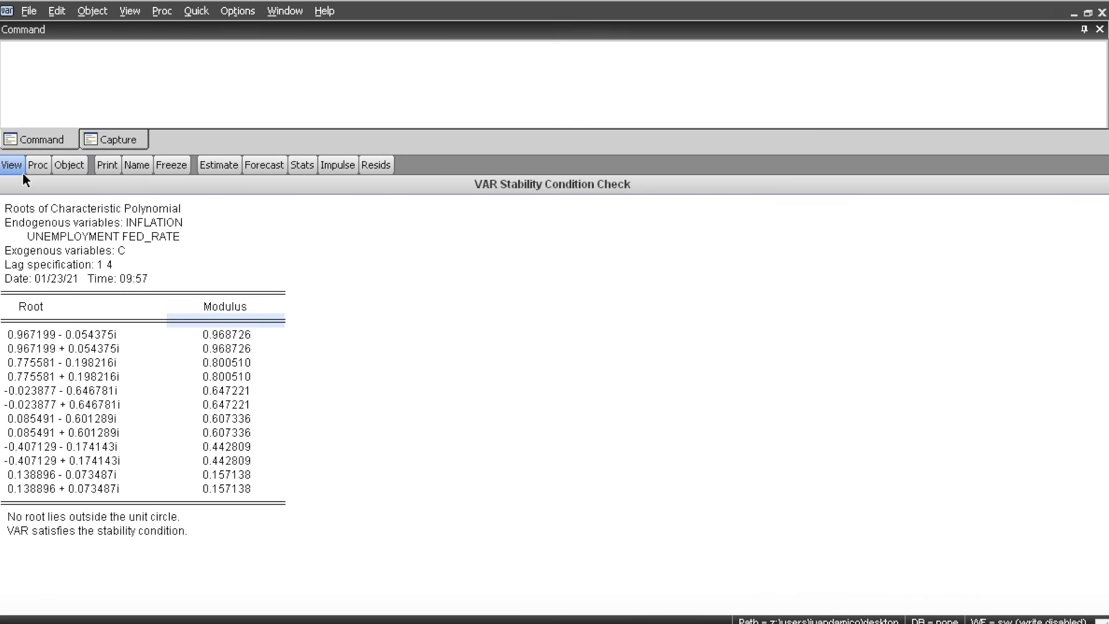
Step: Plot the VAR residual correlograms in graph form with 12 lags included
left_click(20, 167)
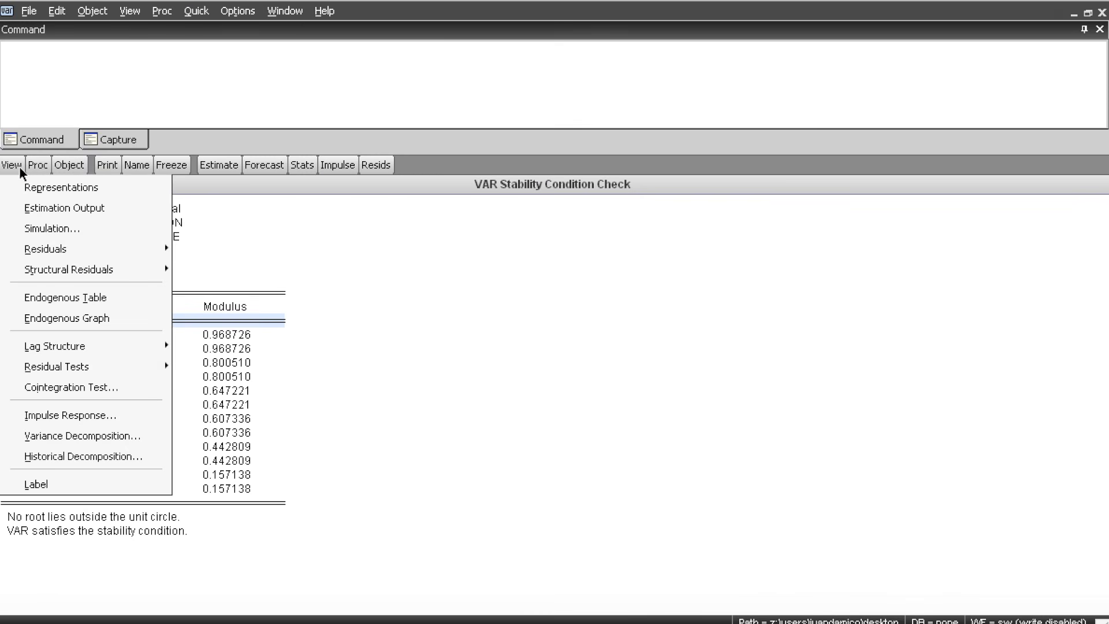
mouse_move(57, 368)
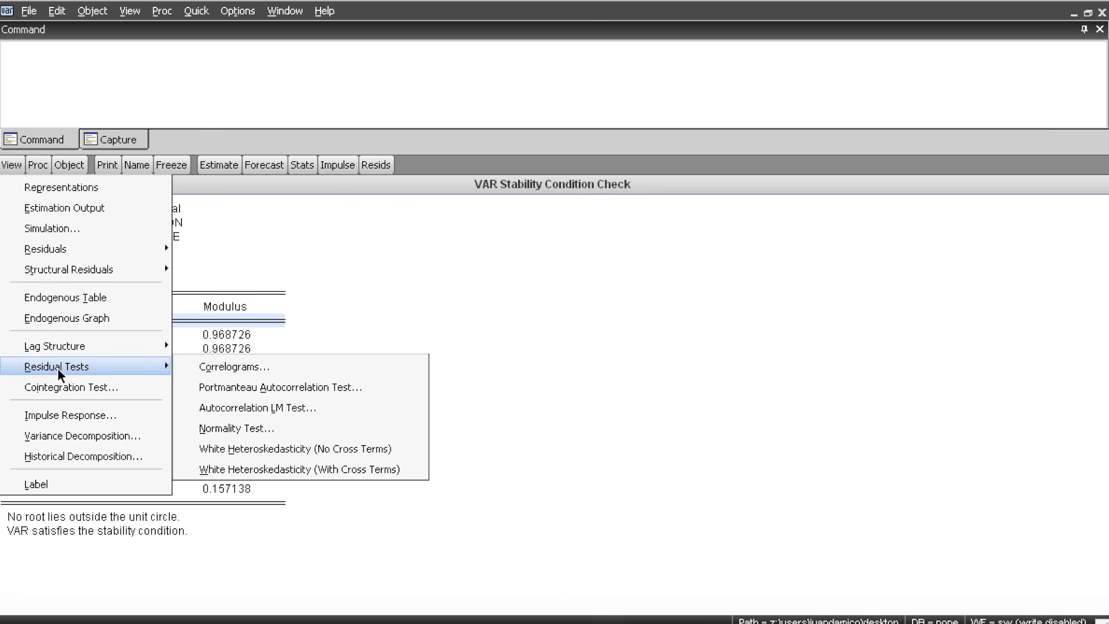
left_click(207, 369)
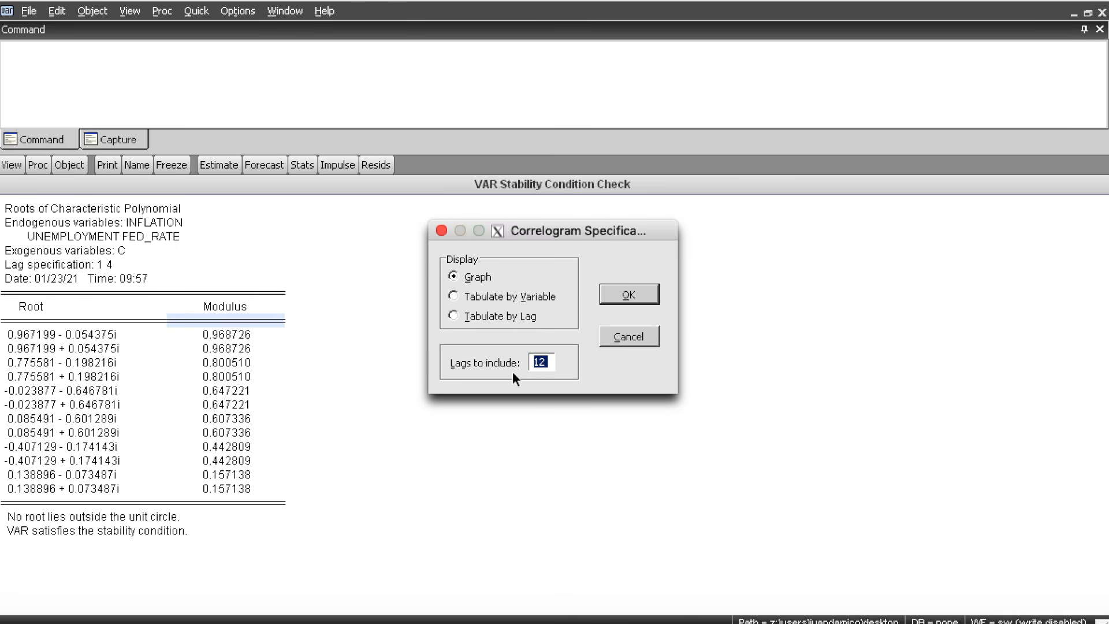
left_click(615, 294)
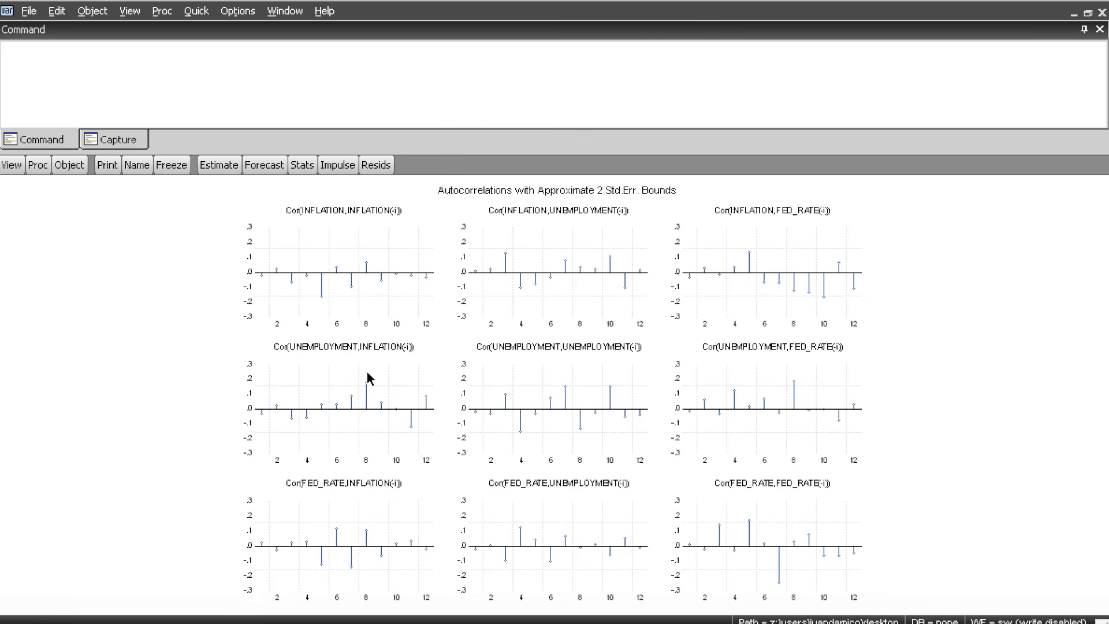
left_click_drag(442, 191, 461, 189)
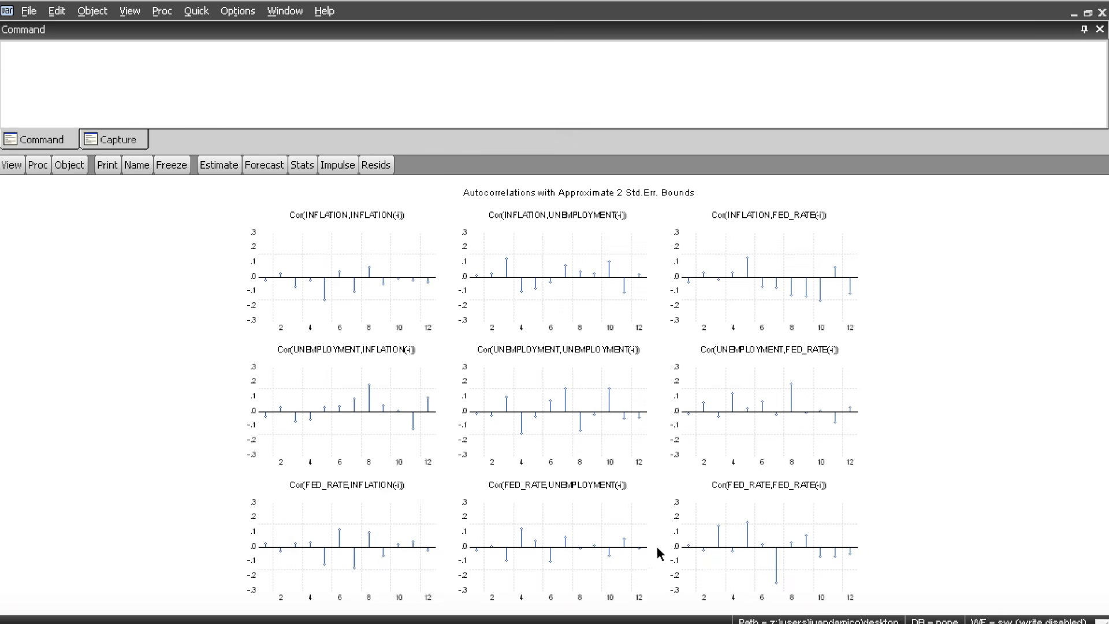
Step: Run the autocorrelation LM test on the VAR residuals with 4 lags included
left_click(16, 171)
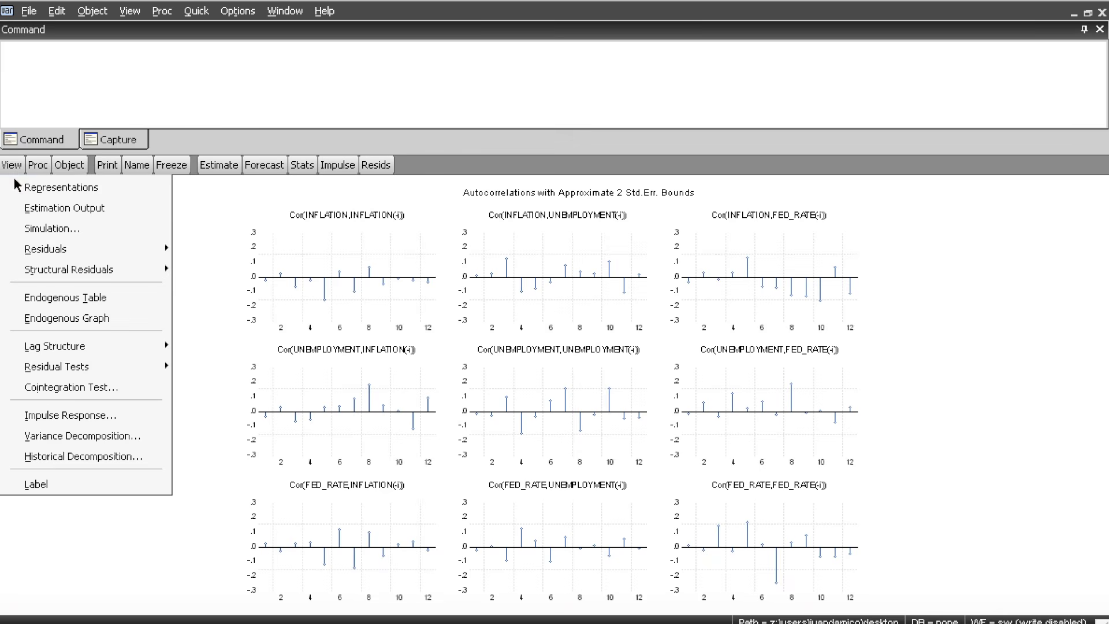
mouse_move(91, 343)
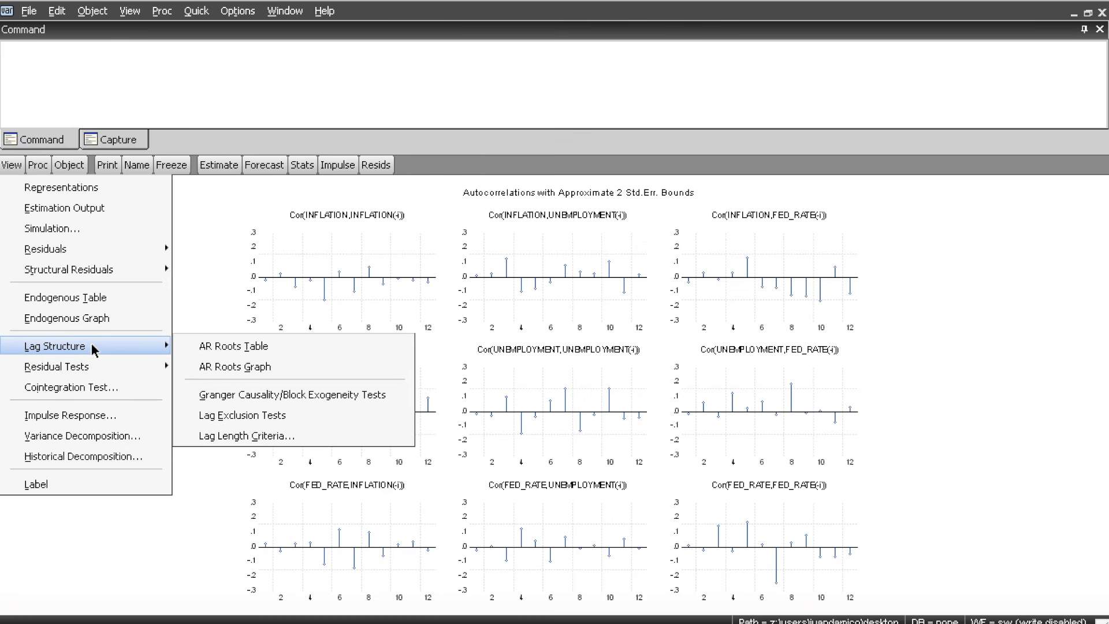
mouse_move(97, 361)
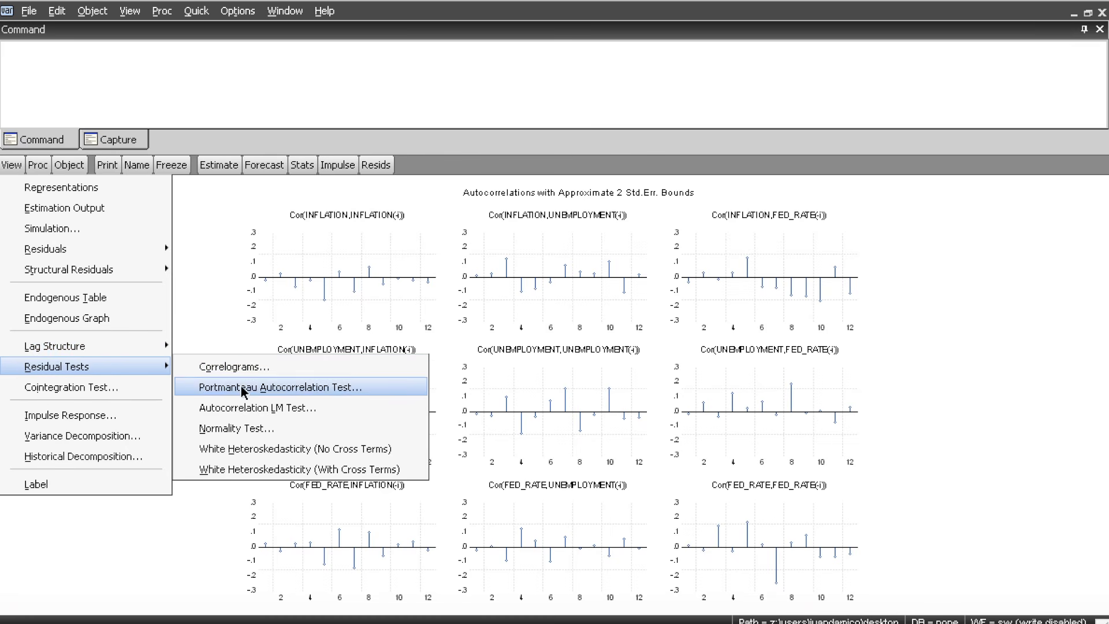
left_click(242, 414)
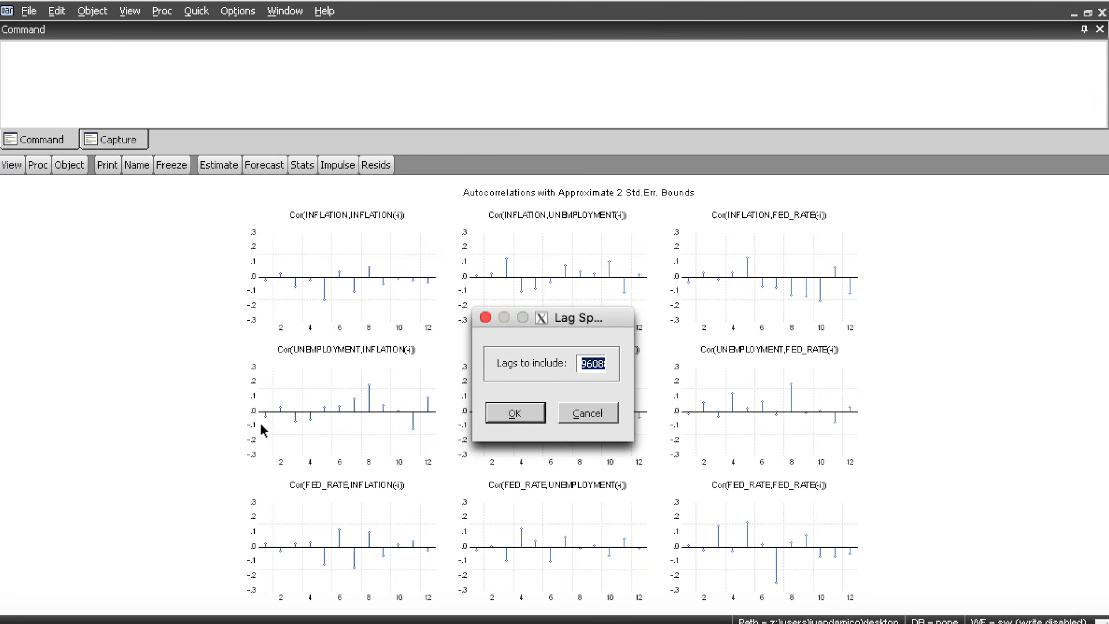
type("4")
left_click(534, 416)
Step: Examine the Rao F-stat probabilities for lags 1 to 3 under the null of no serial correlation at lag h
left_click(373, 343)
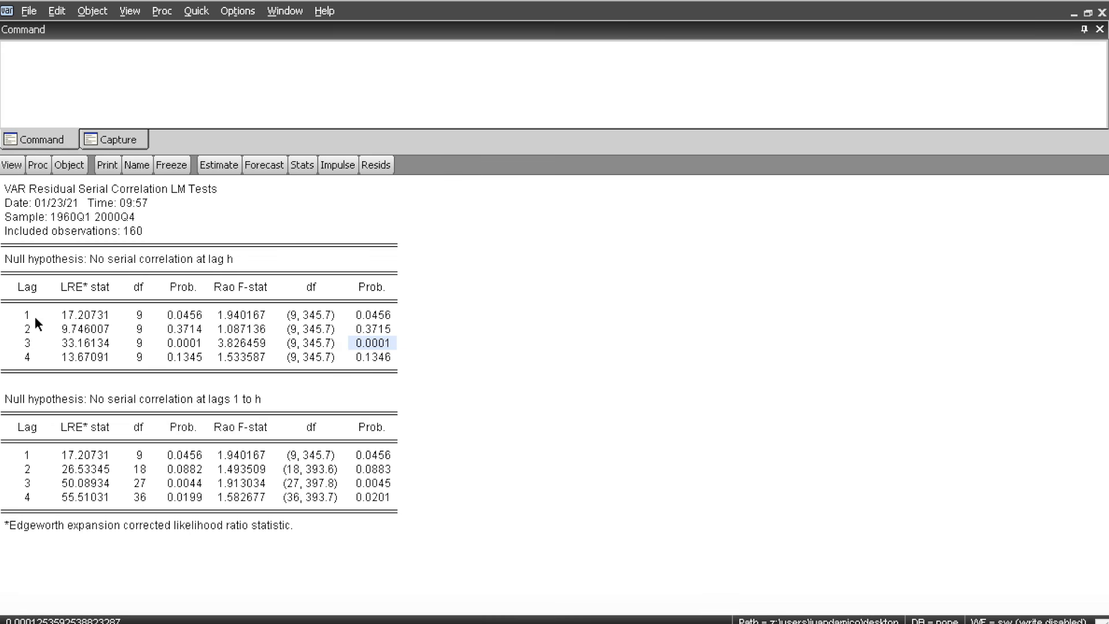
key("Up")
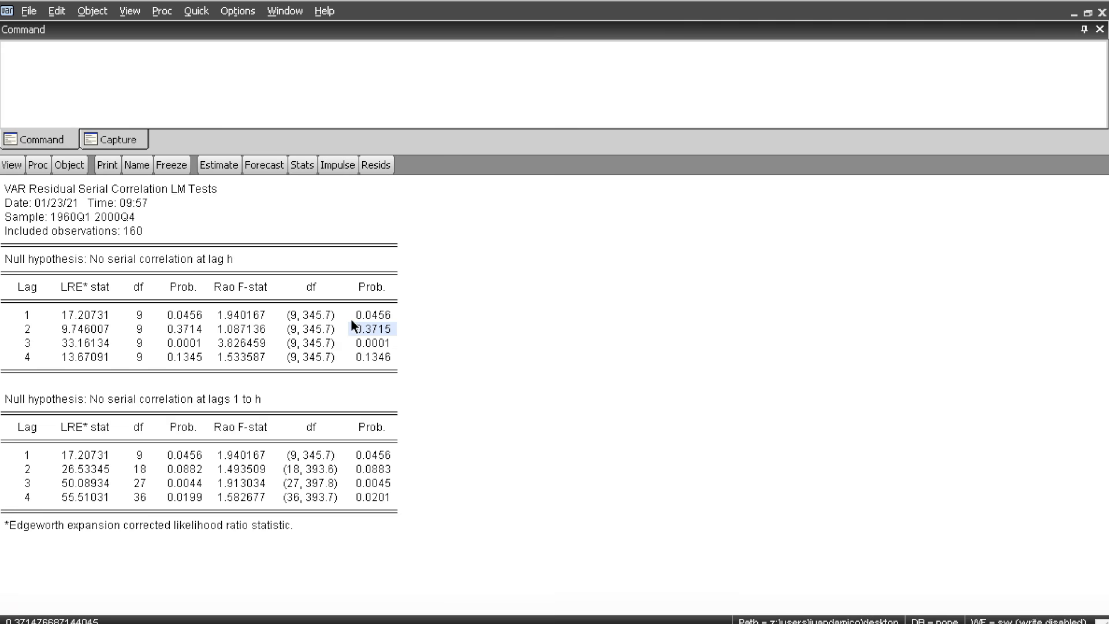
left_click(373, 317)
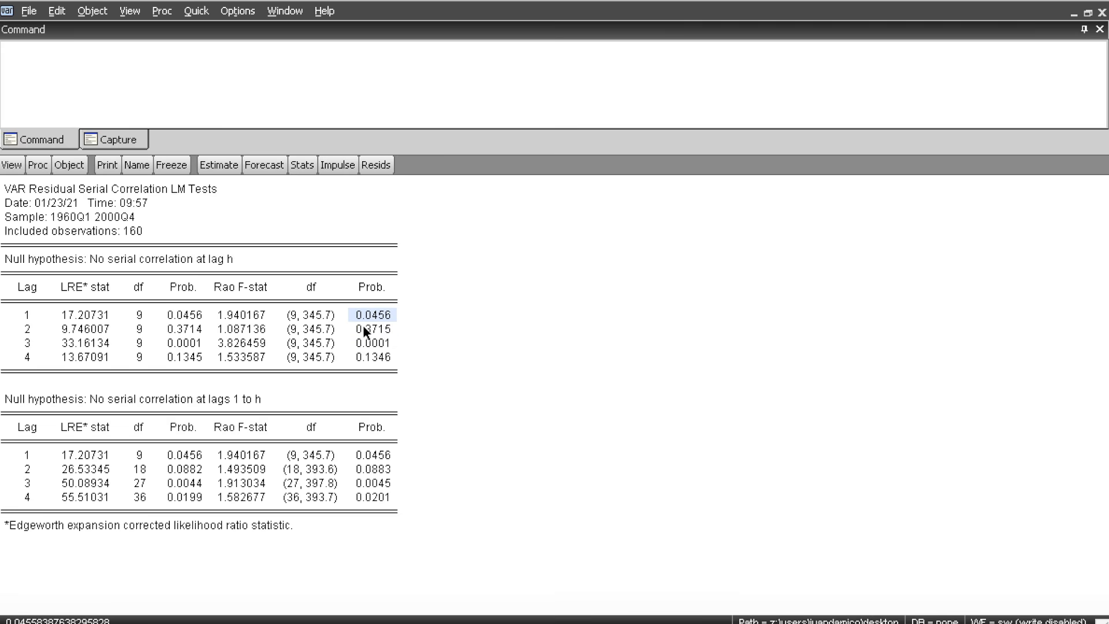
left_click(134, 268)
left_click(653, 319)
left_click_drag(38, 317, 373, 319)
left_click(374, 318)
key("Down")
key("Down")
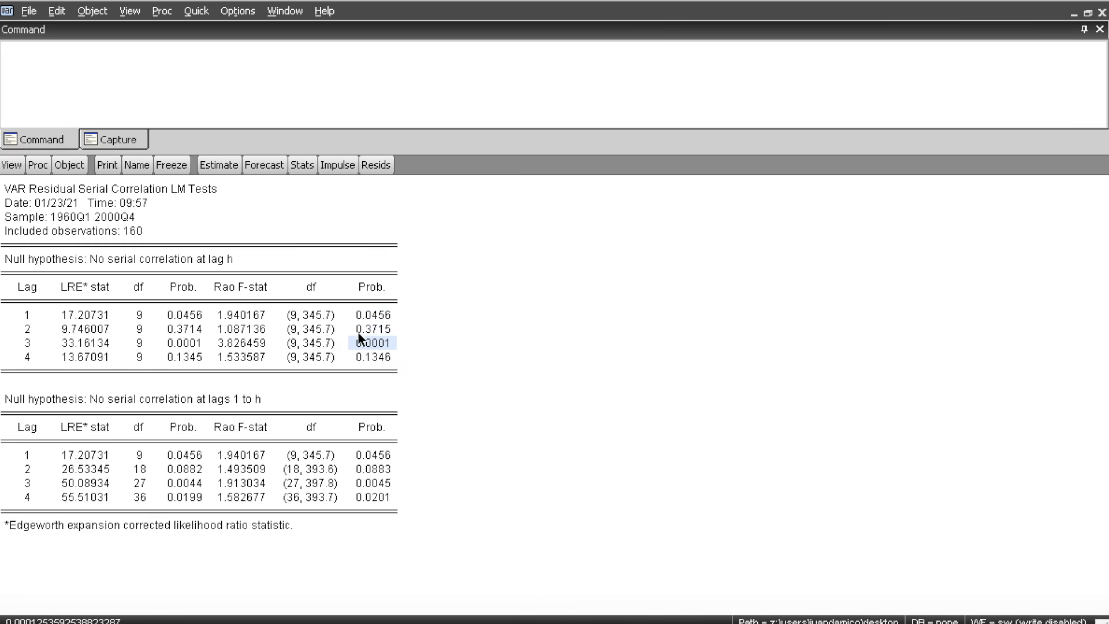
Step: Compare the lag 2, 3 and 4 rows of the LM test with lag 1 to judge residual serial correlation
left_click(369, 330)
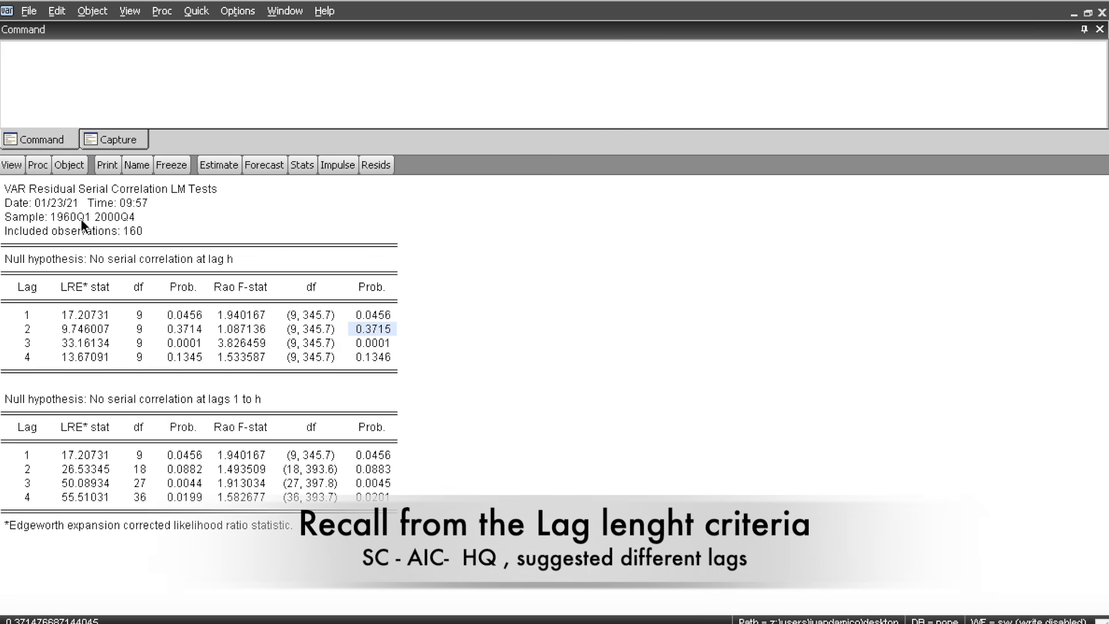
left_click_drag(33, 328, 383, 323)
left_click(384, 327)
left_click(401, 352)
left_click_drag(23, 342, 379, 342)
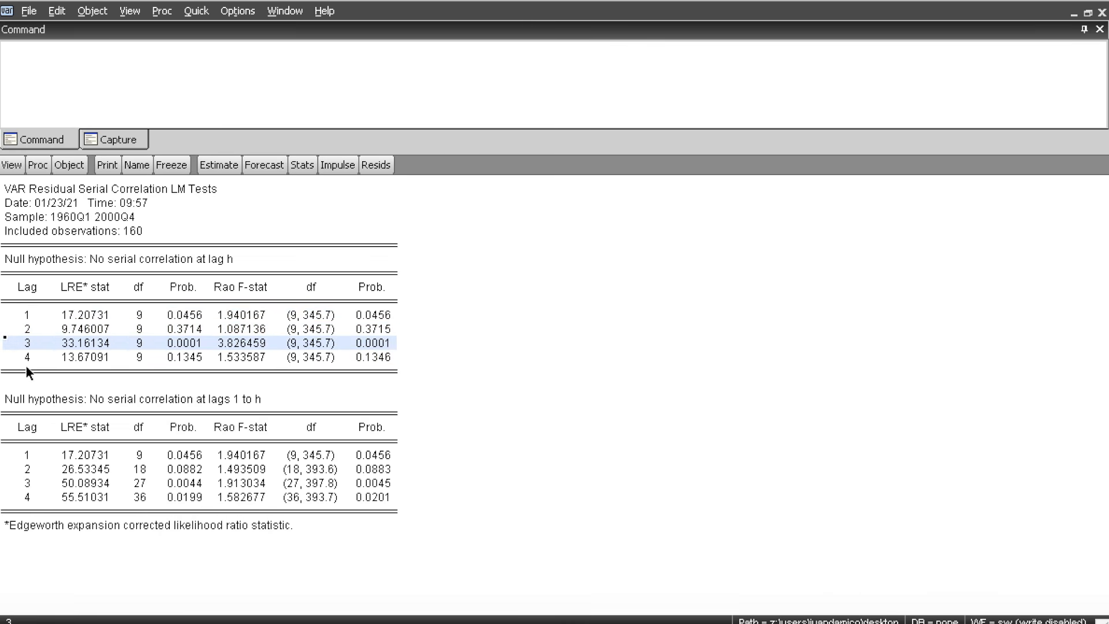
left_click_drag(26, 358, 370, 360)
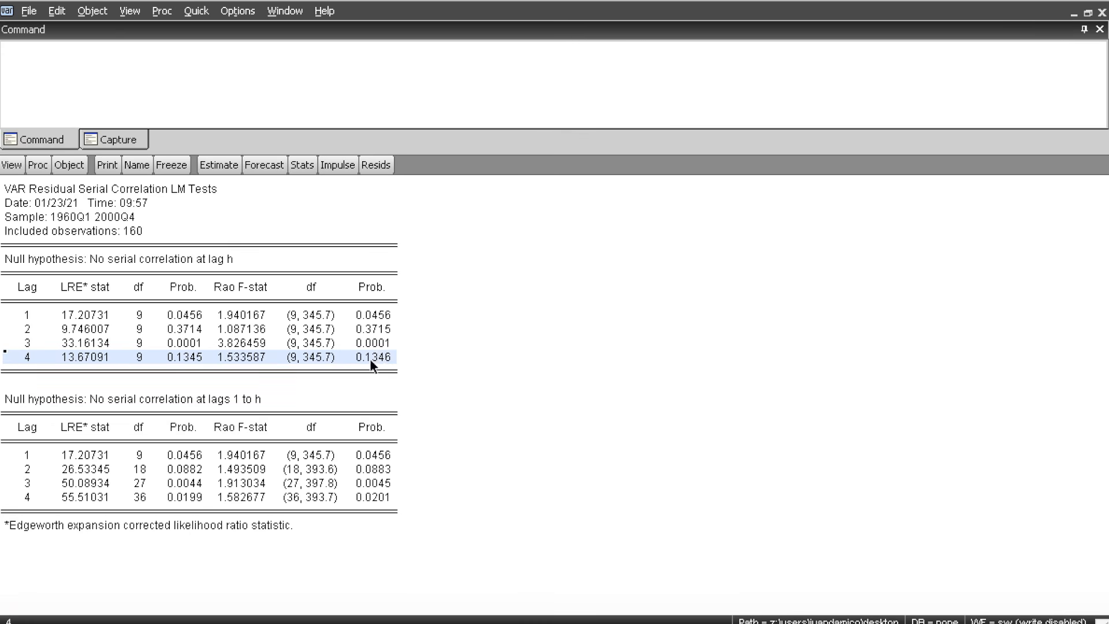
left_click(438, 357)
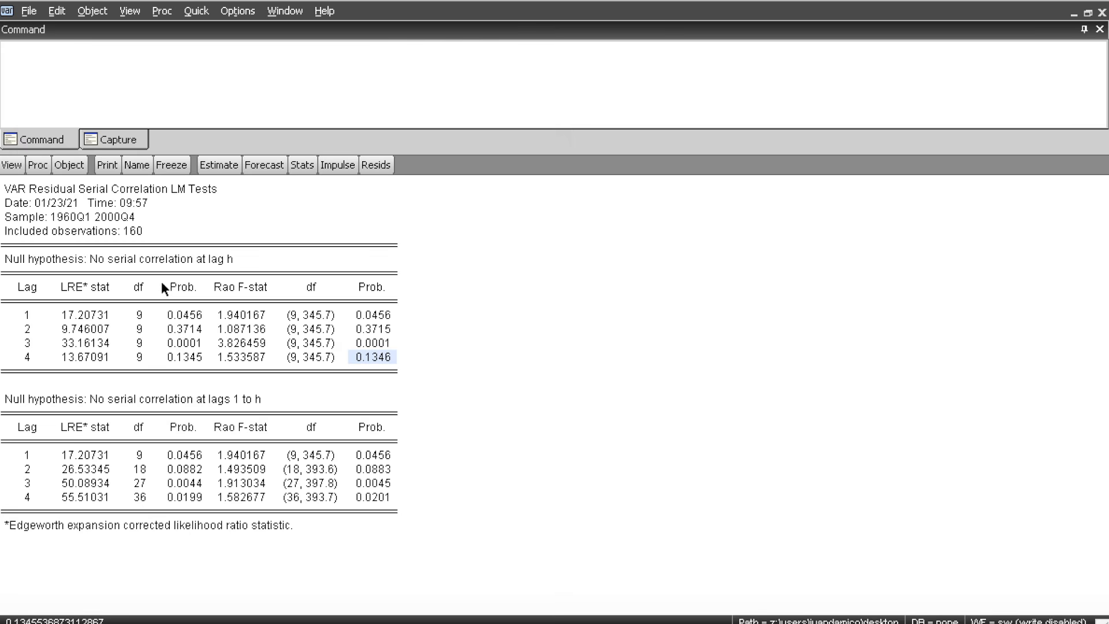
left_click(438, 314)
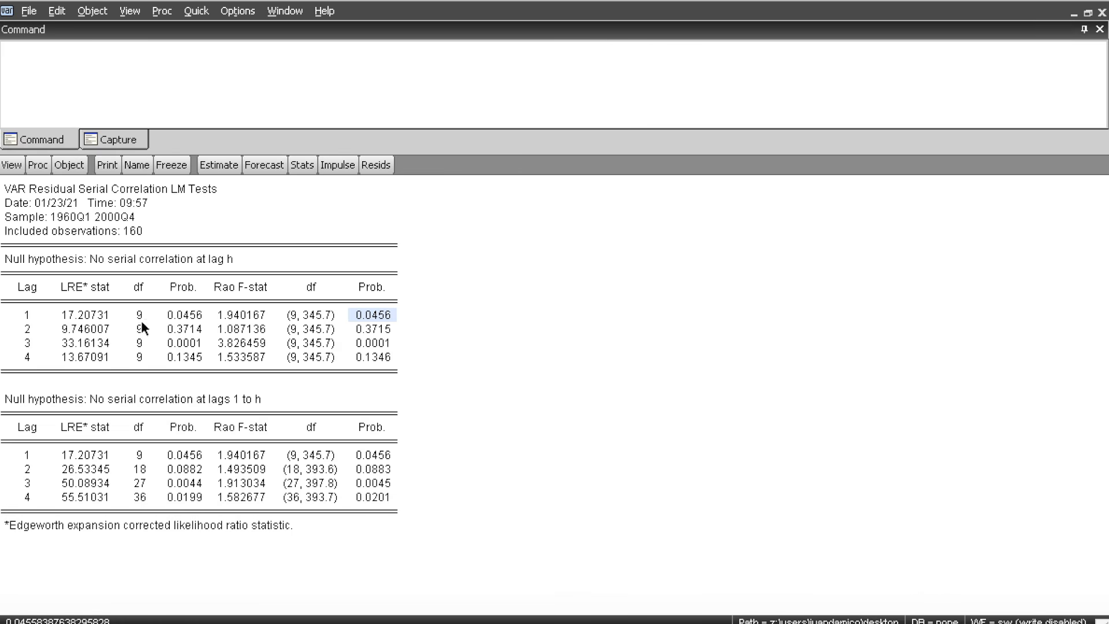
left_click(151, 276)
left_click(549, 253)
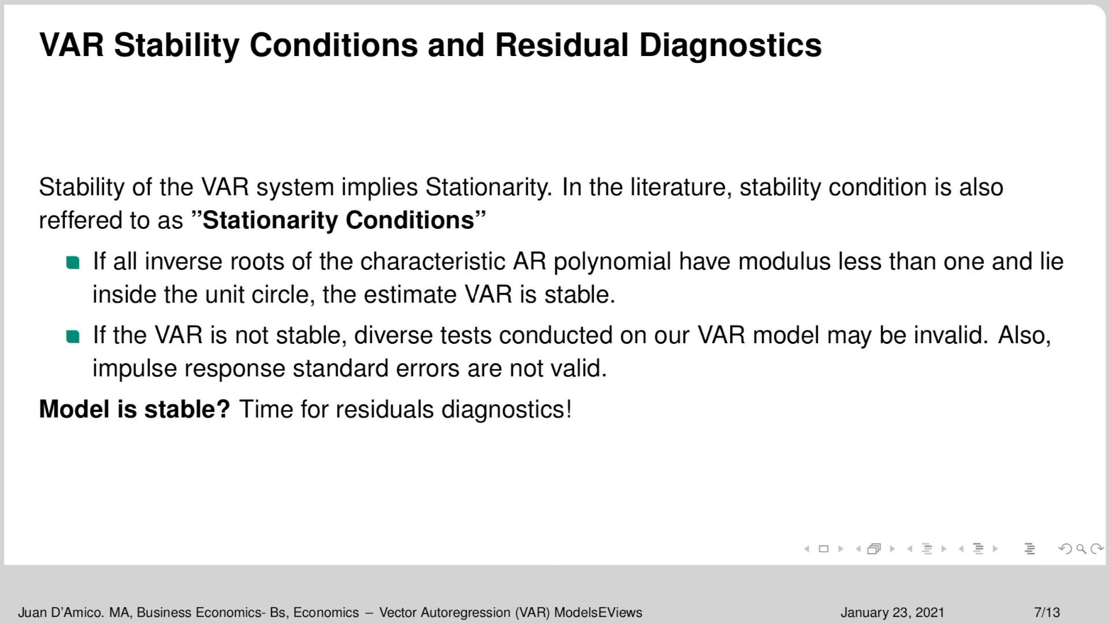
key("Right")
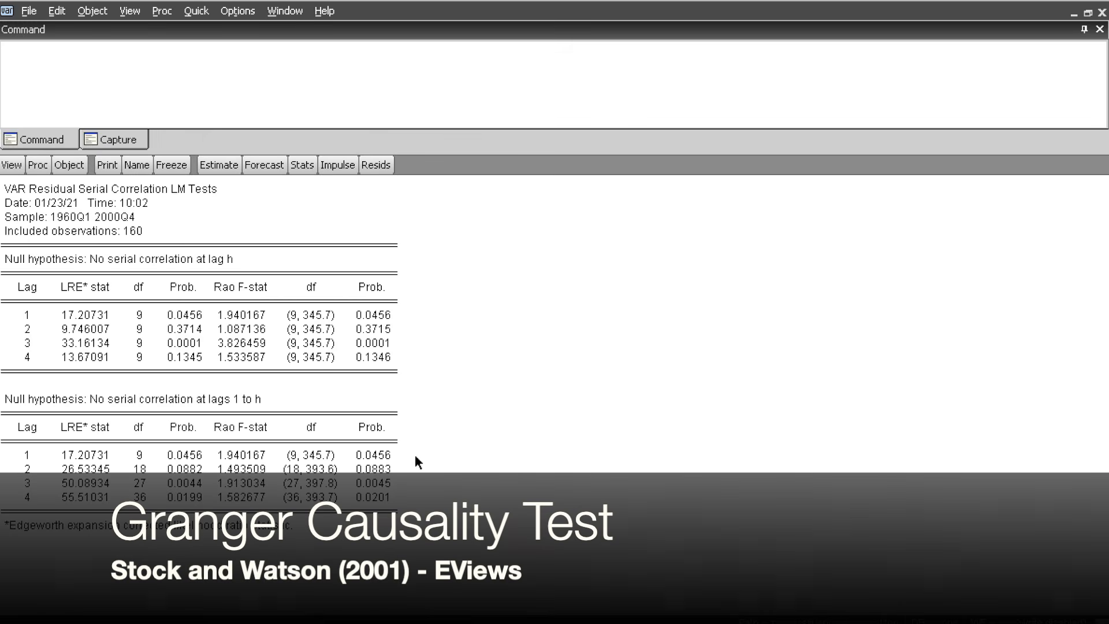
Step: Run the Granger Causality/Block Exogeneity tests on the VAR
left_click(18, 168)
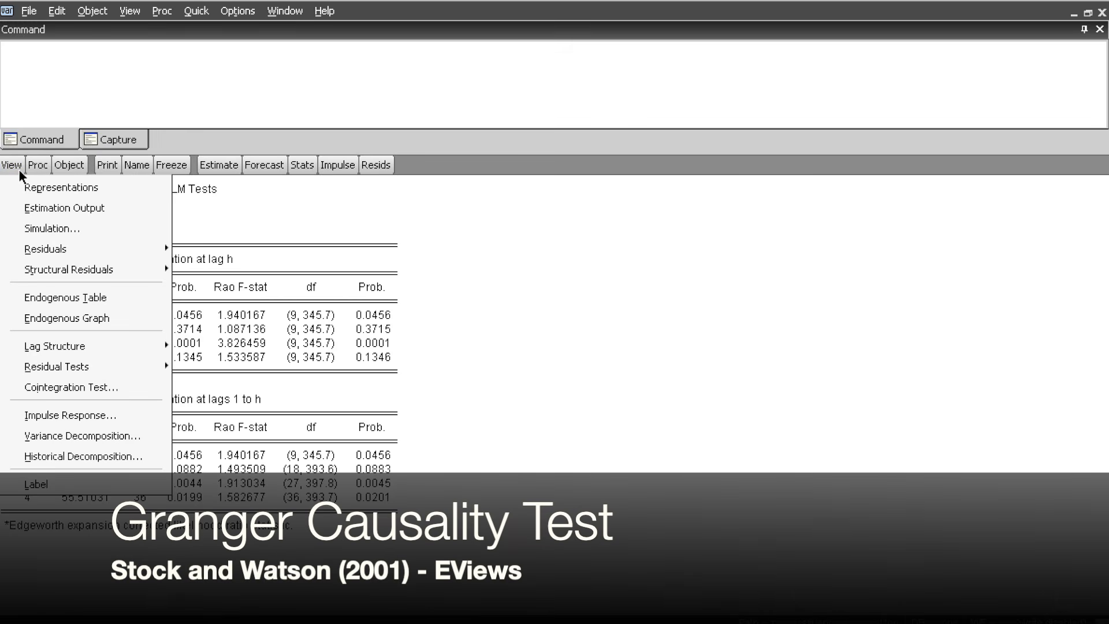
mouse_move(82, 347)
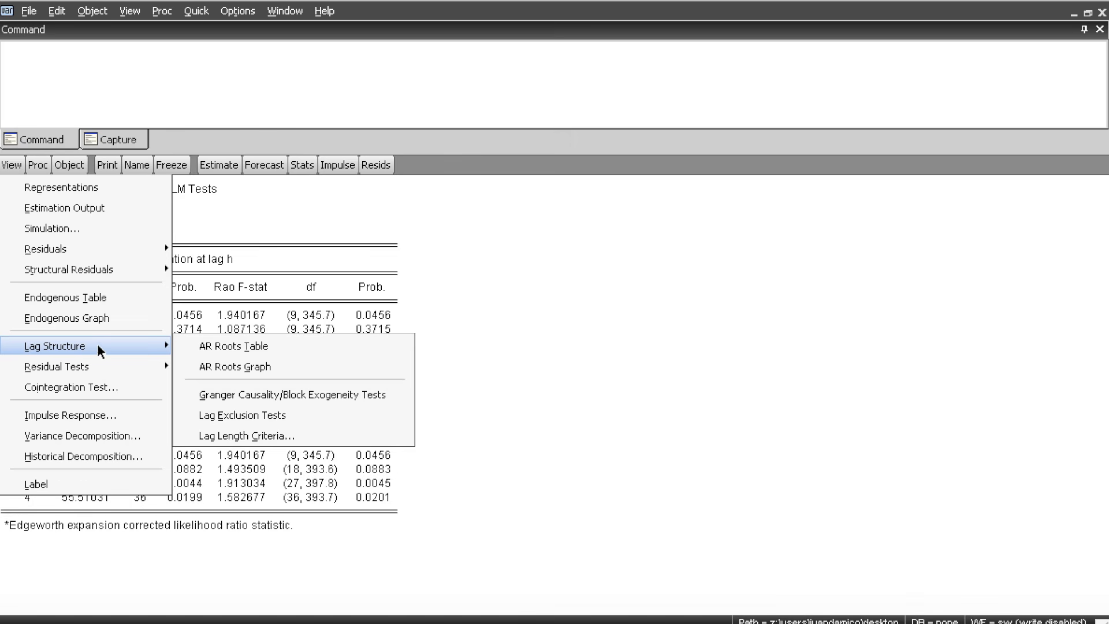
left_click(358, 394)
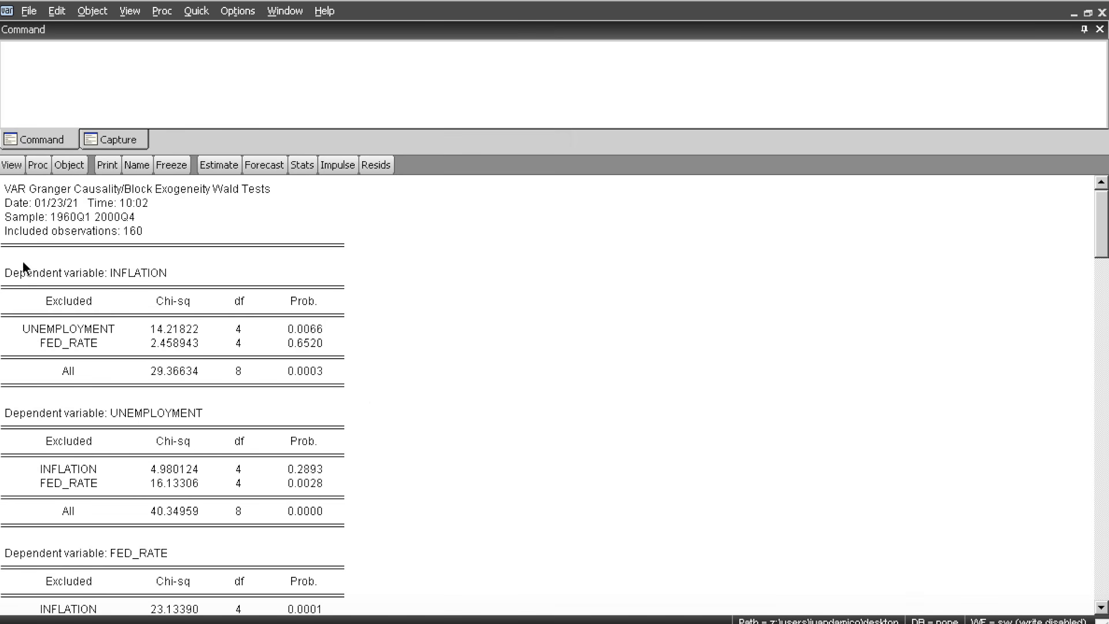
Step: Examine the dependent-variable blocks and the probabilities for excluding UNEMPLOYMENT and FED_RATE from the INFLATION equation
left_click(174, 411)
left_click(127, 549)
left_click(304, 343)
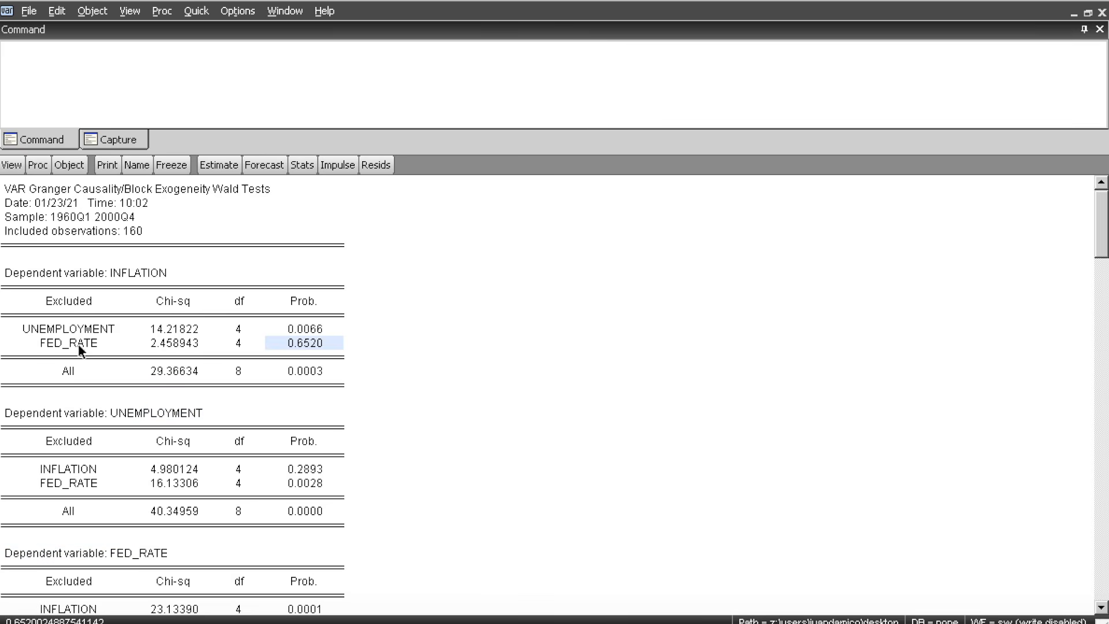
left_click(236, 328)
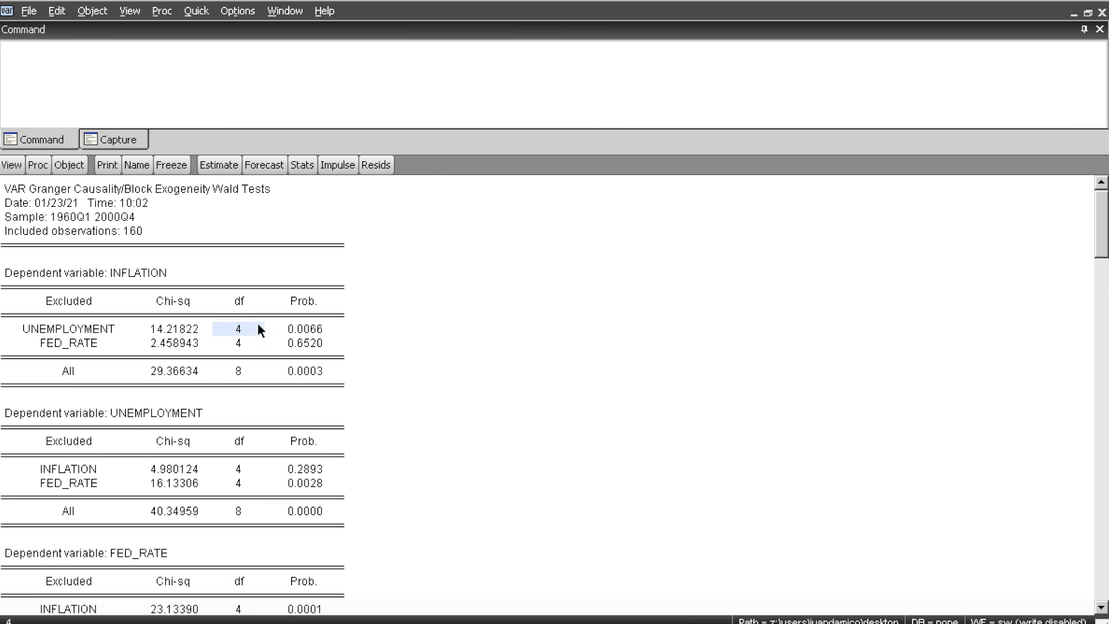
left_click(310, 326)
left_click(312, 341)
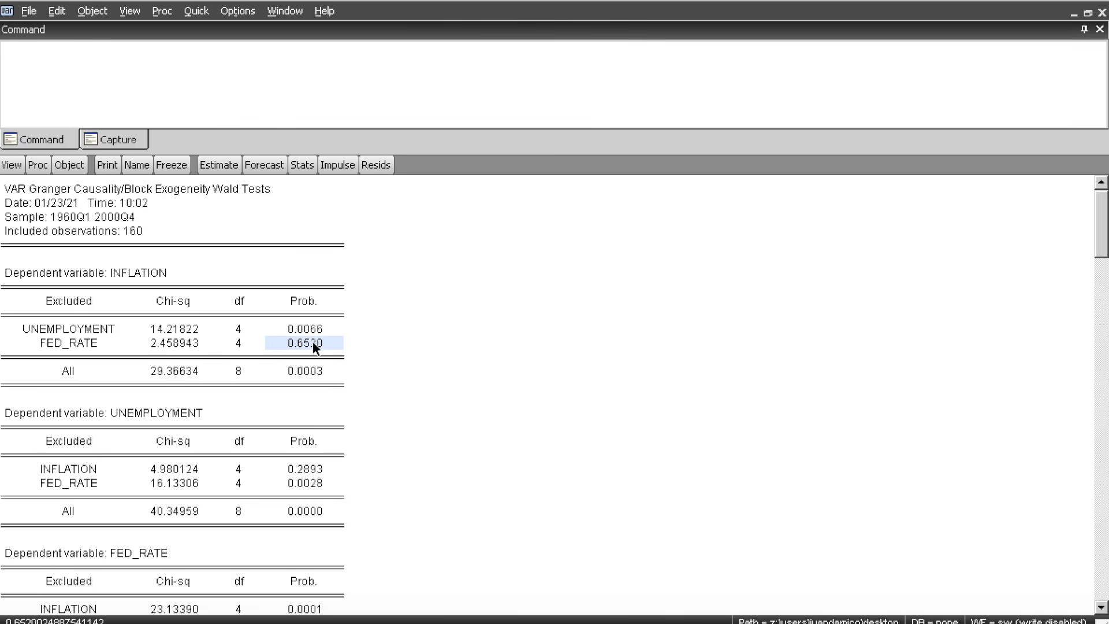
left_click(313, 330)
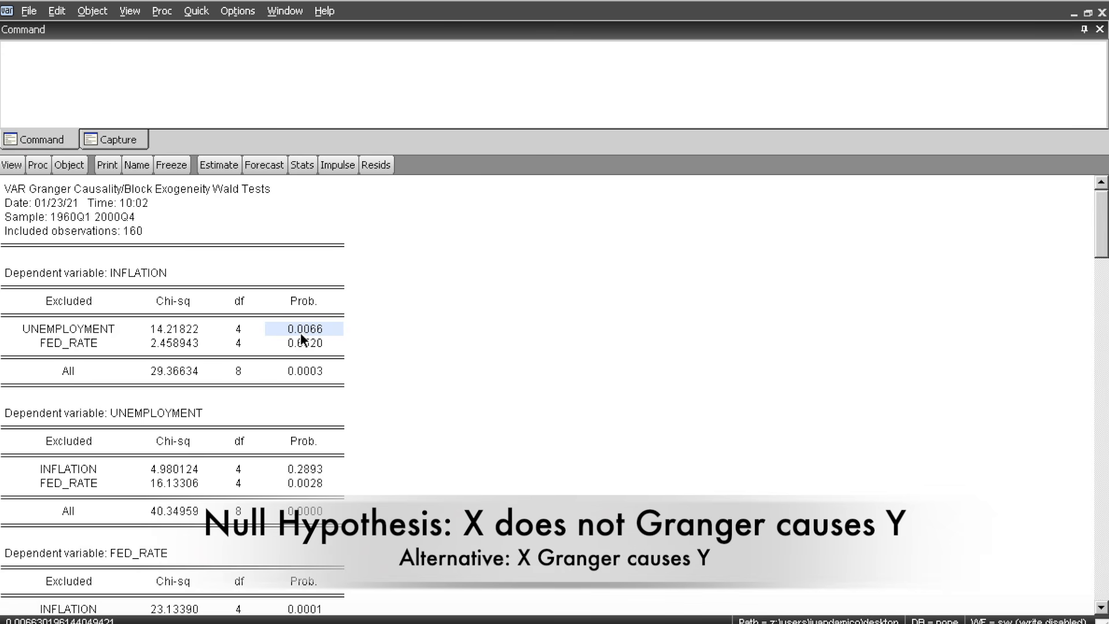
left_click(119, 289)
left_click(80, 327)
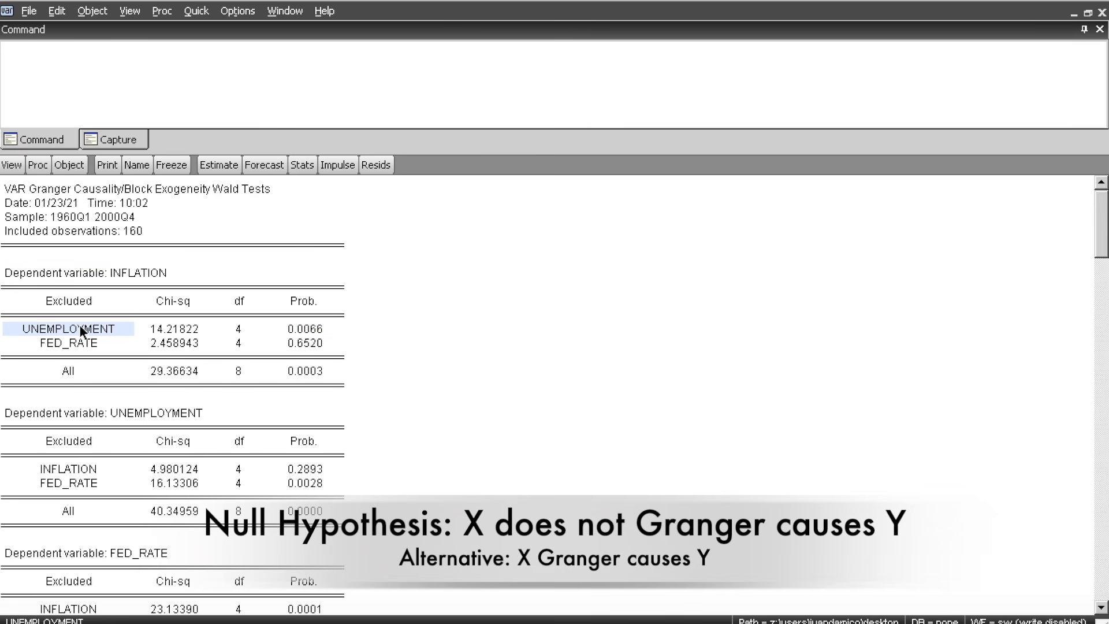
left_click(138, 275)
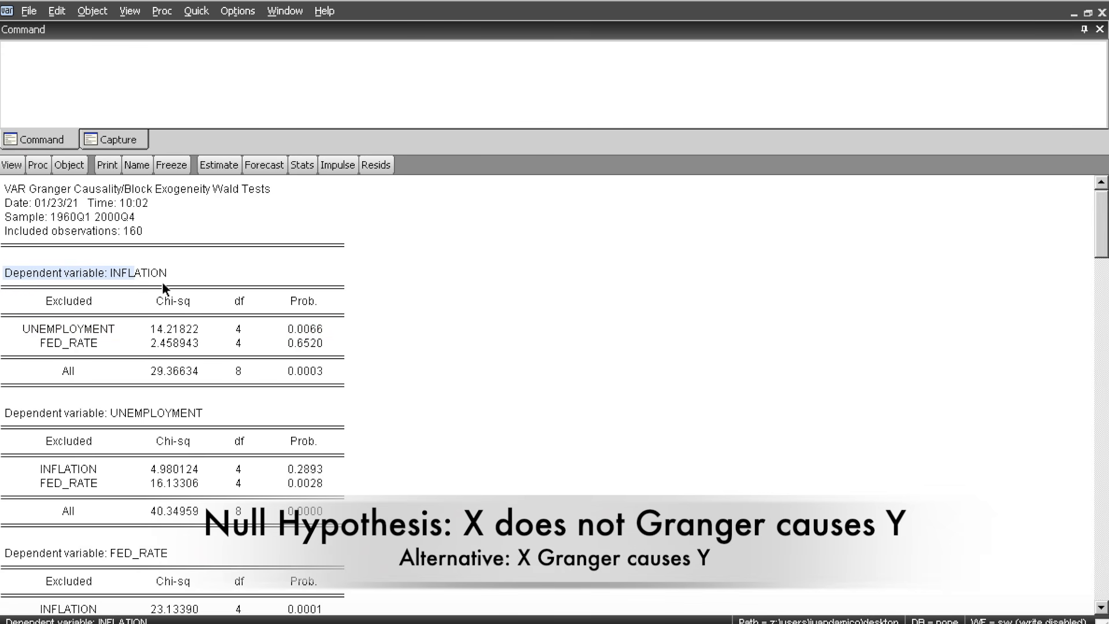
Step: Compare the UNEMPLOYMENT and FED_RATE rows in the INFLATION block to judge whether each variable Granger-causes inflation
left_click(340, 341)
left_click(309, 328)
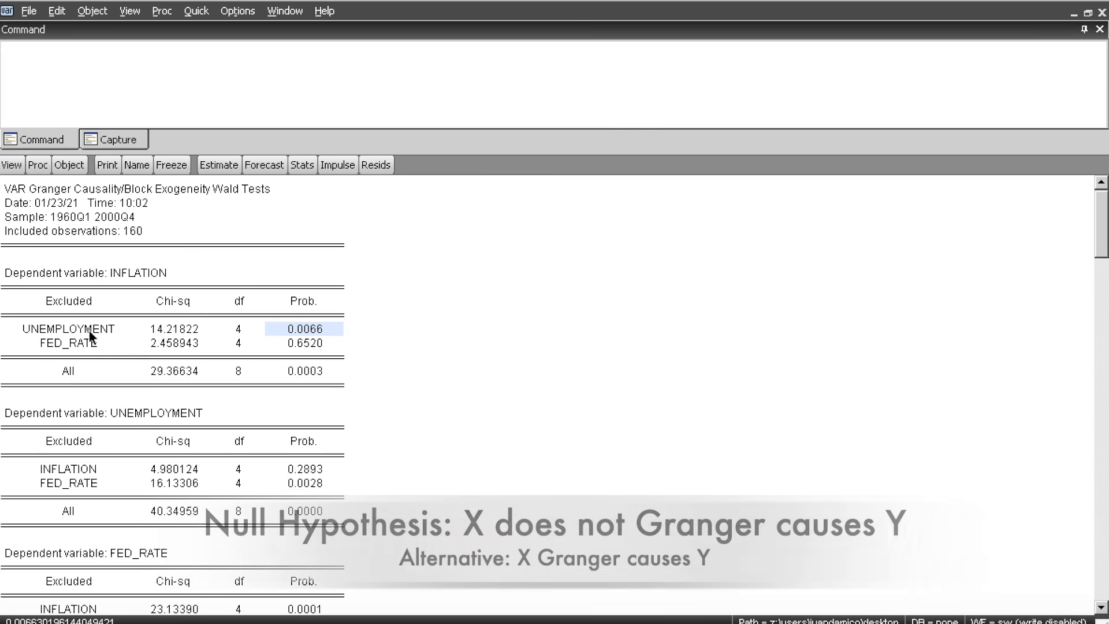
left_click(129, 330)
left_click_drag(130, 332, 282, 332)
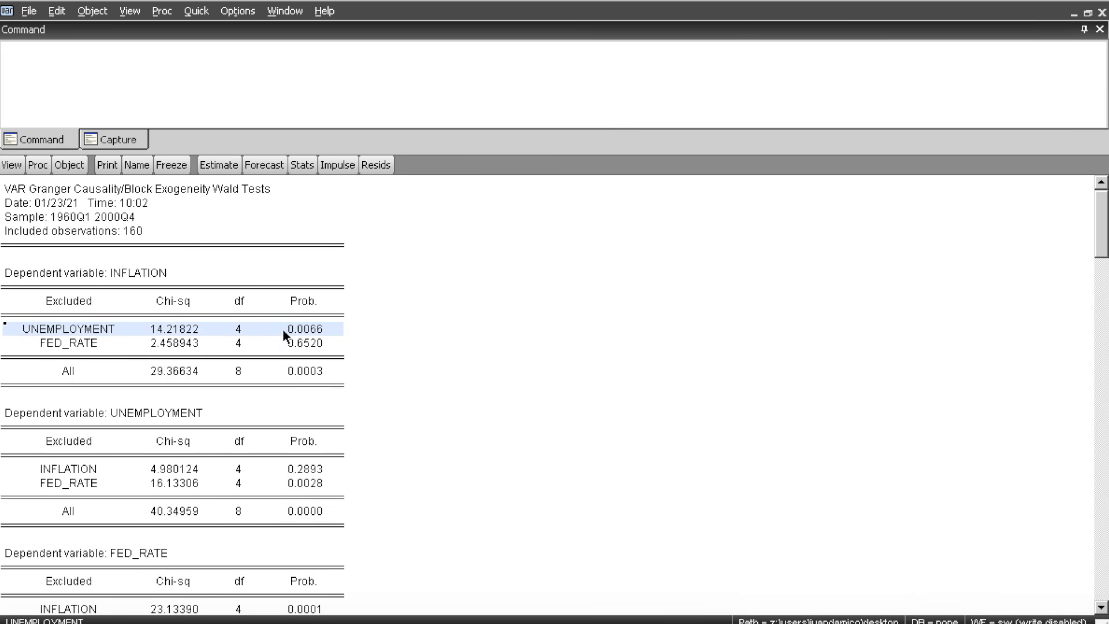
left_click(148, 272)
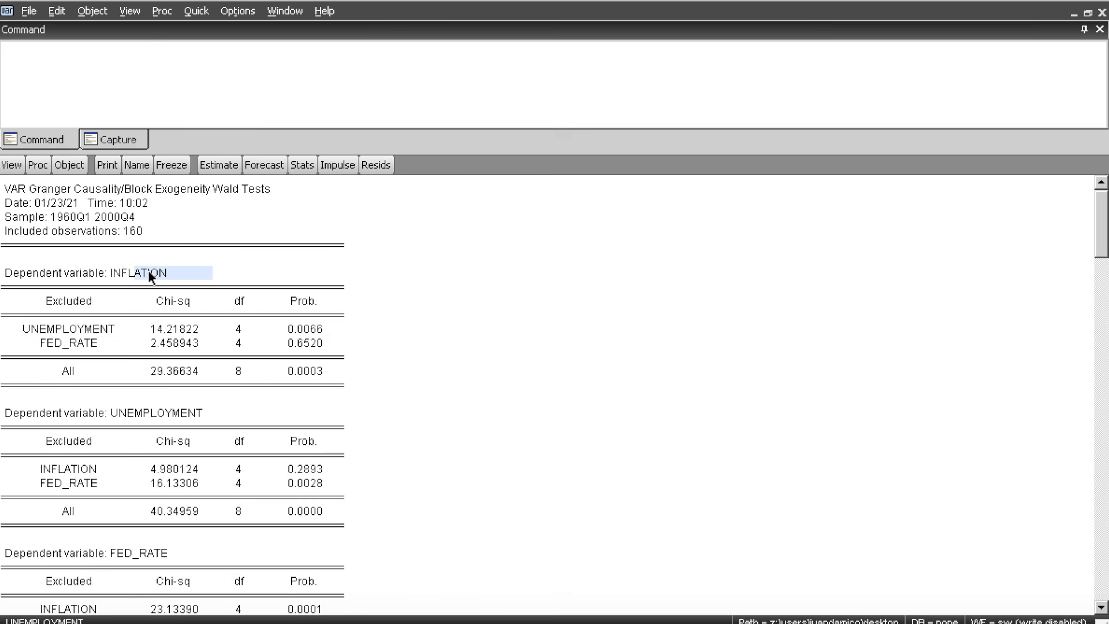
left_click_drag(102, 350, 317, 349)
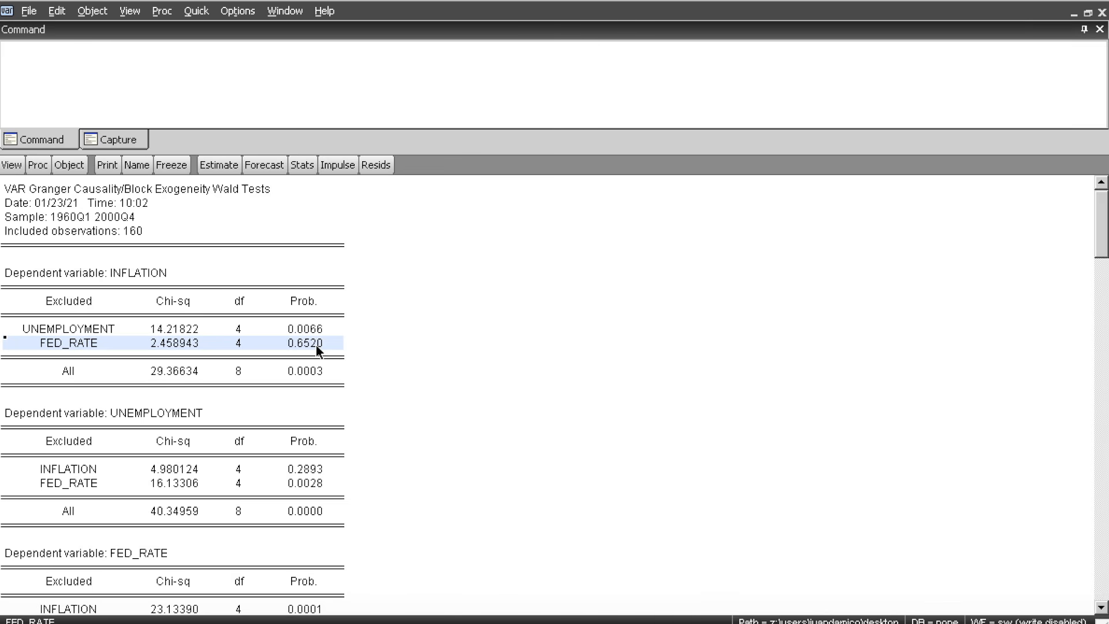
left_click(396, 363)
left_click_drag(52, 348, 318, 347)
left_click(138, 278)
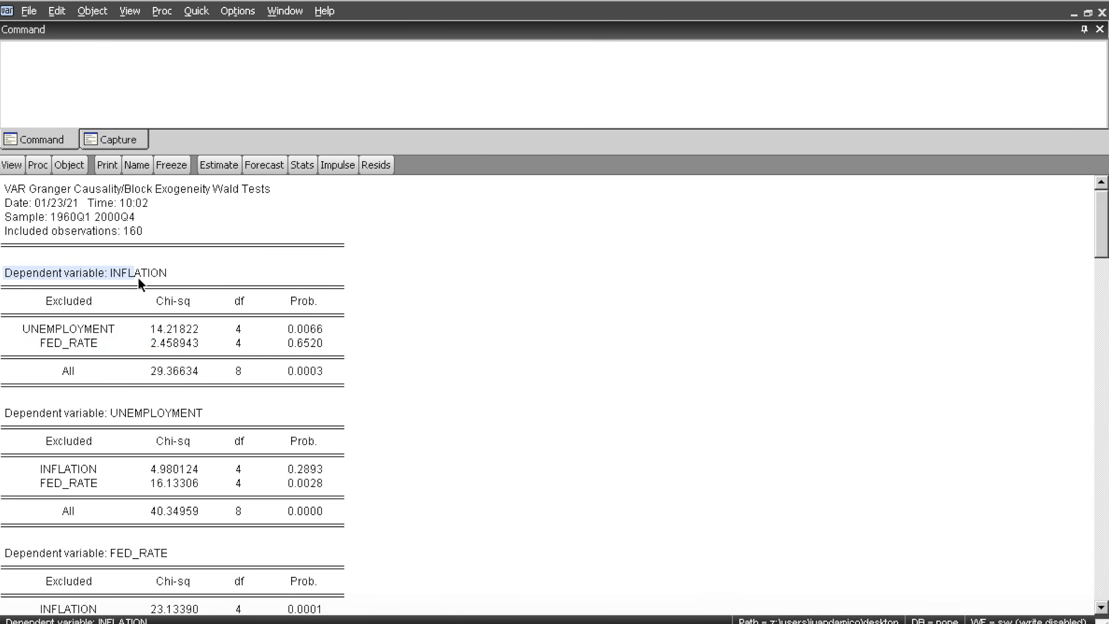
Step: Examine the INFLATION and FED_RATE rows in the UNEMPLOYMENT block to judge whether each variable Granger-causes unemployment
scroll(242, 506, "down", 1)
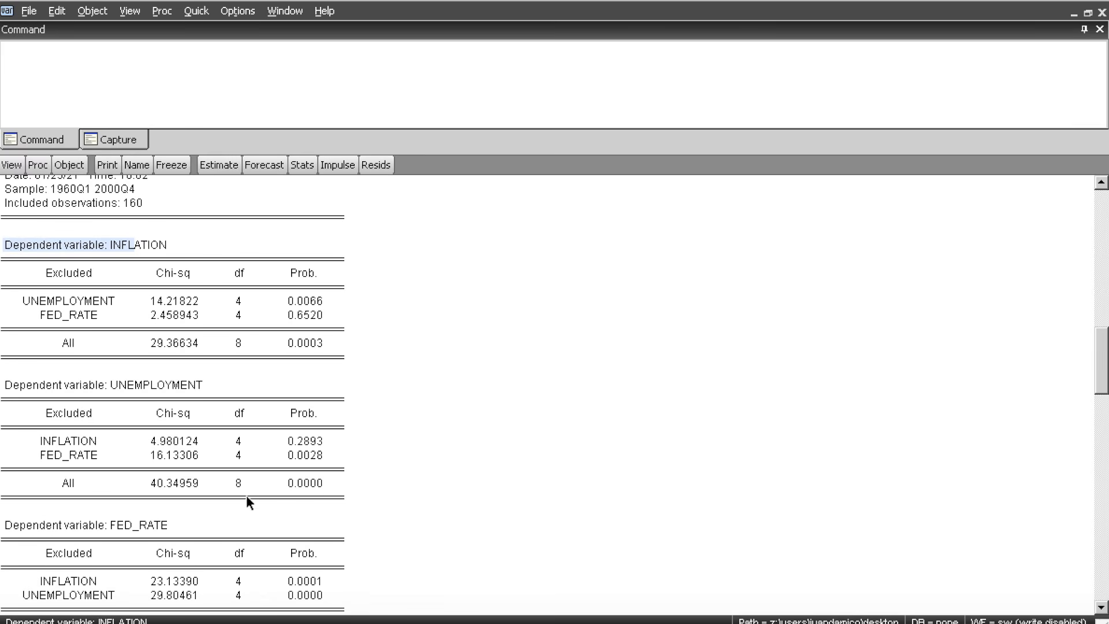
left_click(167, 384)
left_click(104, 443)
left_click_drag(106, 447, 321, 449)
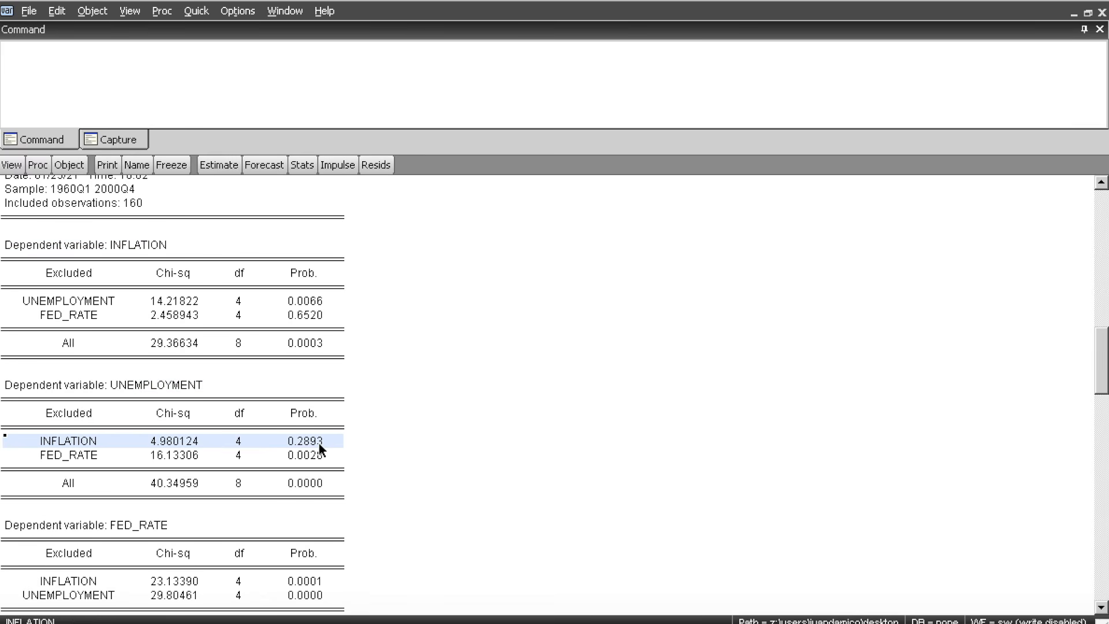
left_click(190, 390)
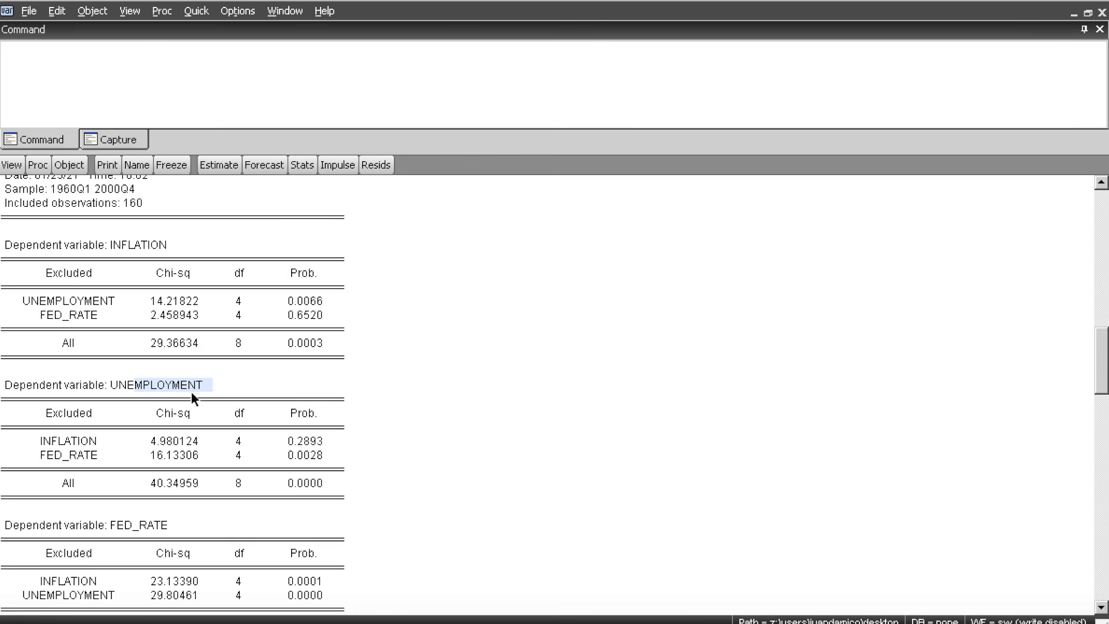
left_click_drag(121, 456, 299, 460)
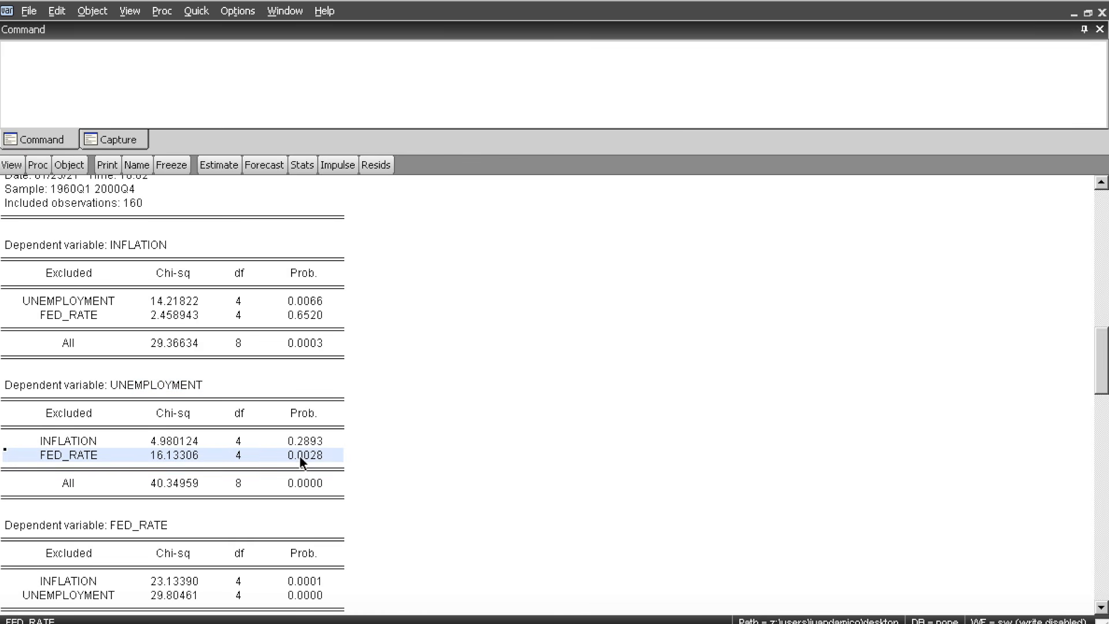
left_click(191, 394)
left_click(414, 467)
Step: Examine the INFLATION and UNEMPLOYMENT rows in the FED_RATE block to judge whether each variable Granger-causes the fed rate
scroll(417, 472, "down", 2)
scroll(416, 471, "down", 1)
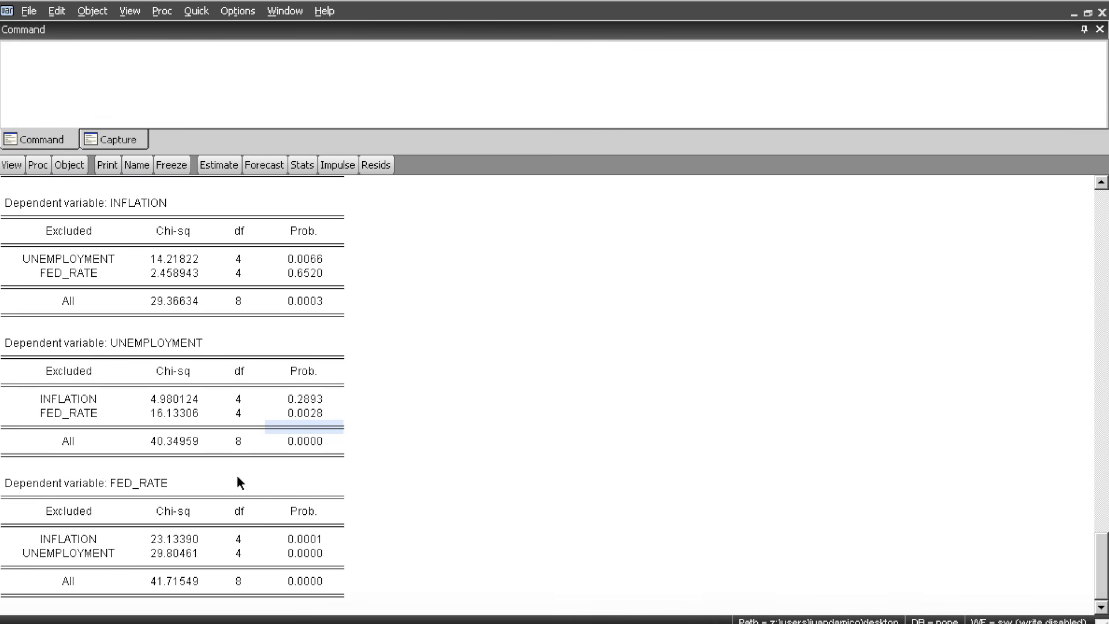
left_click(117, 490)
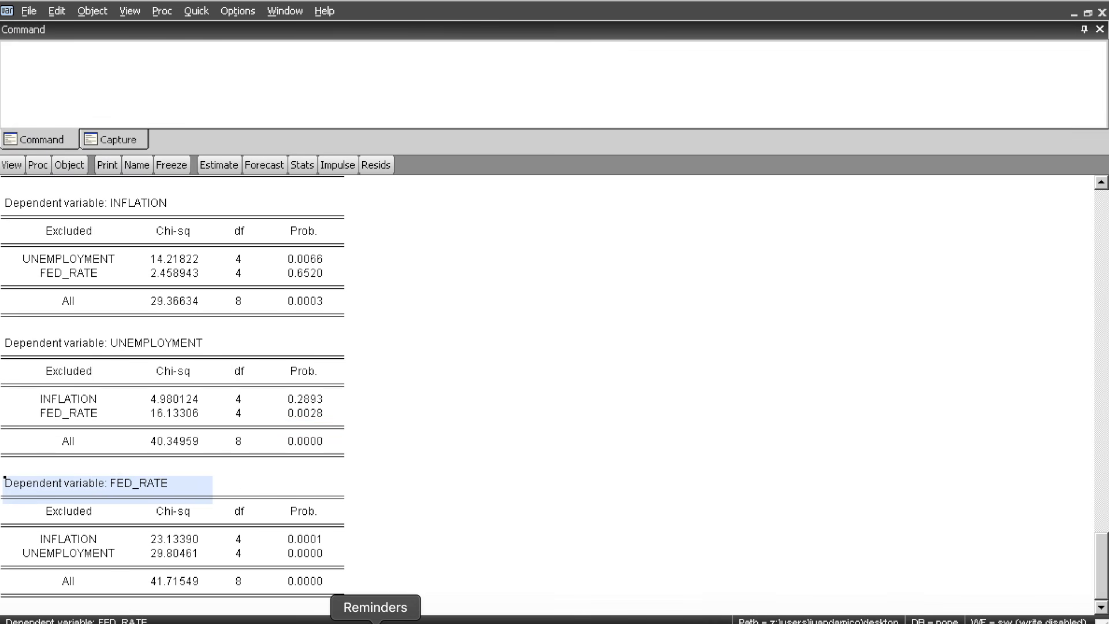
left_click(77, 545)
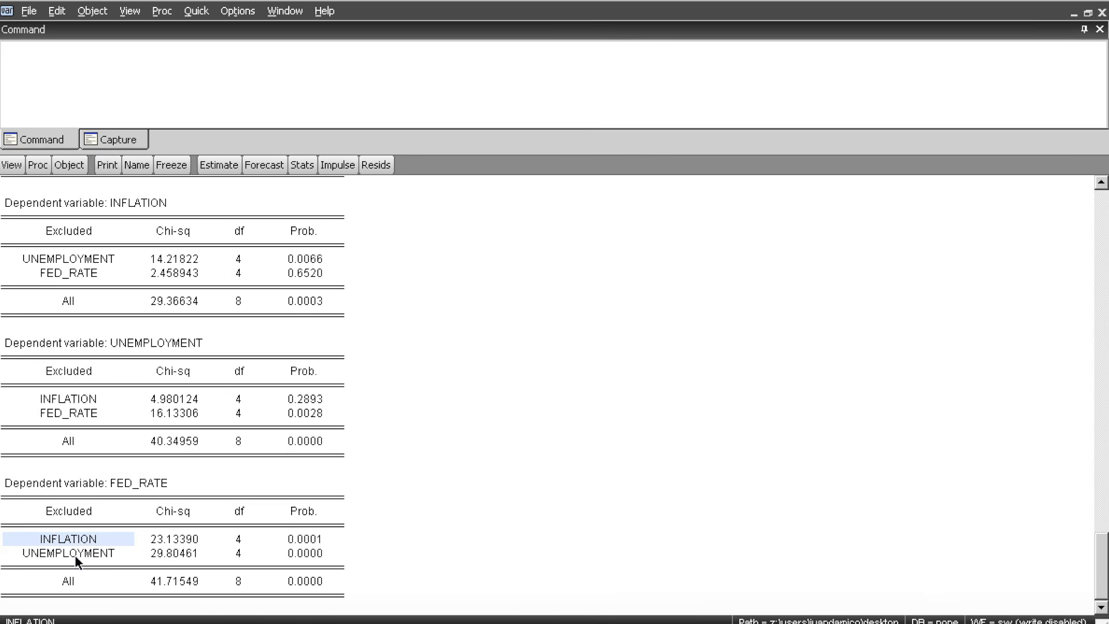
left_click(74, 562)
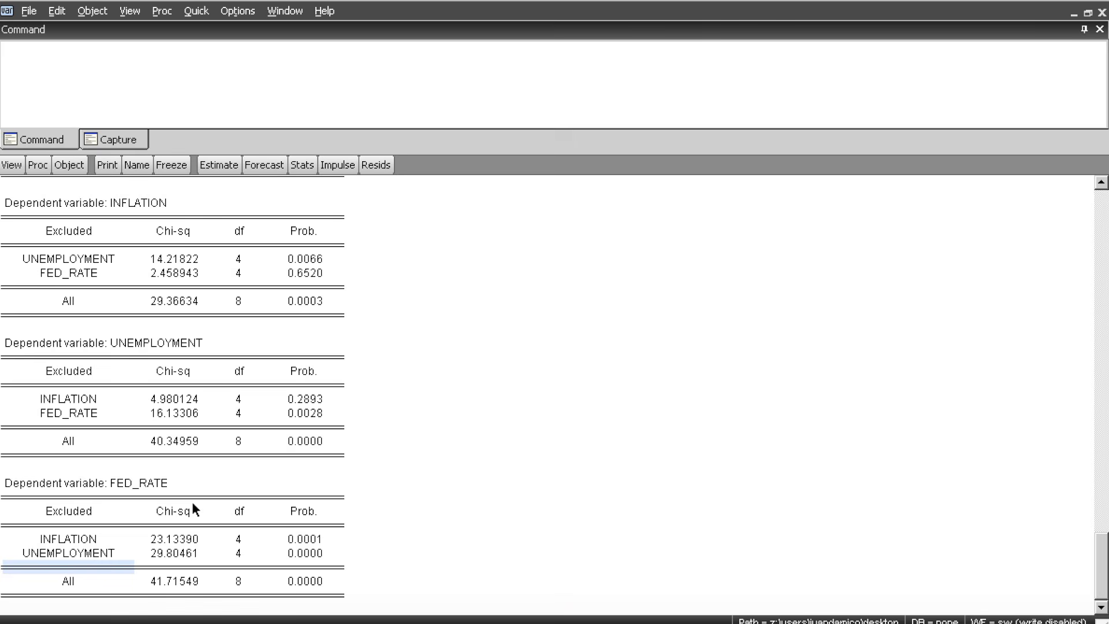
left_click(473, 515)
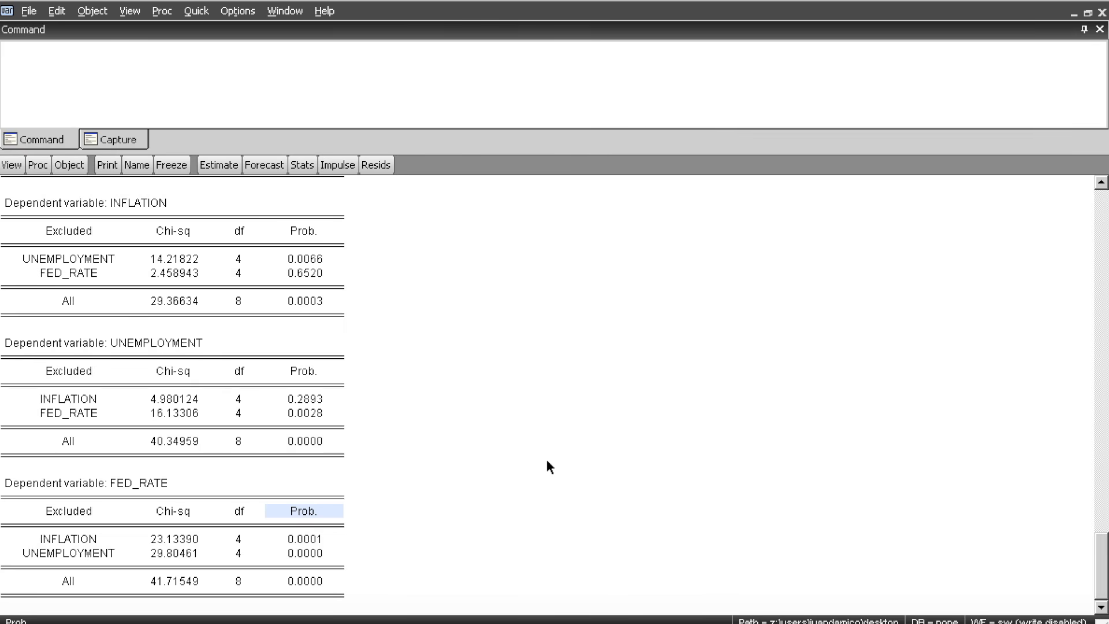
key("Up")
key("Up")
key("Up")
key("Up")
key("Up")
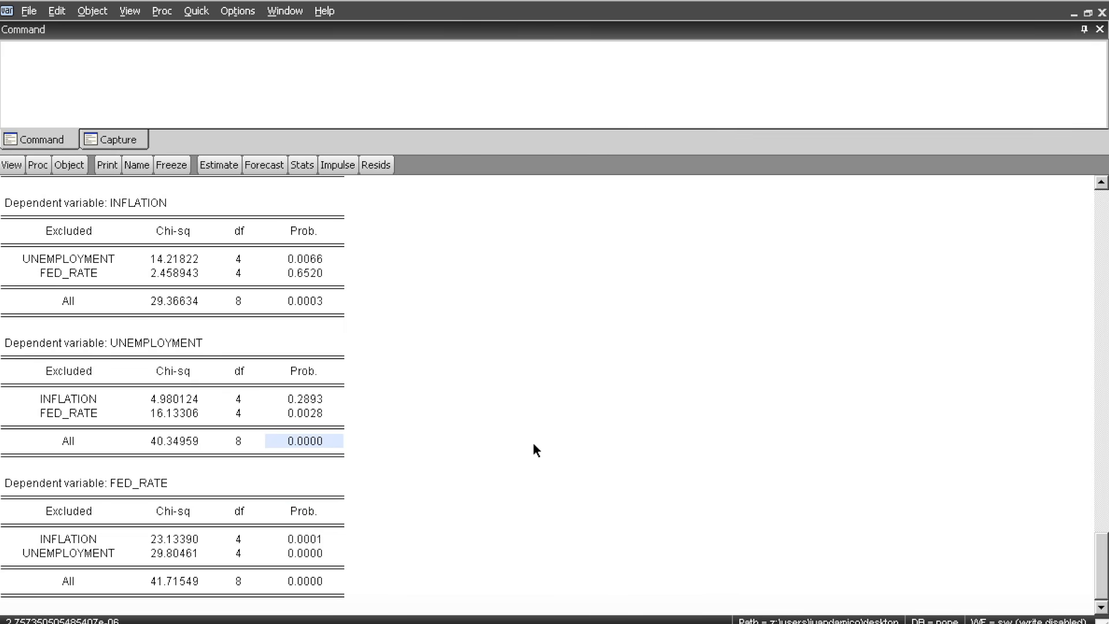